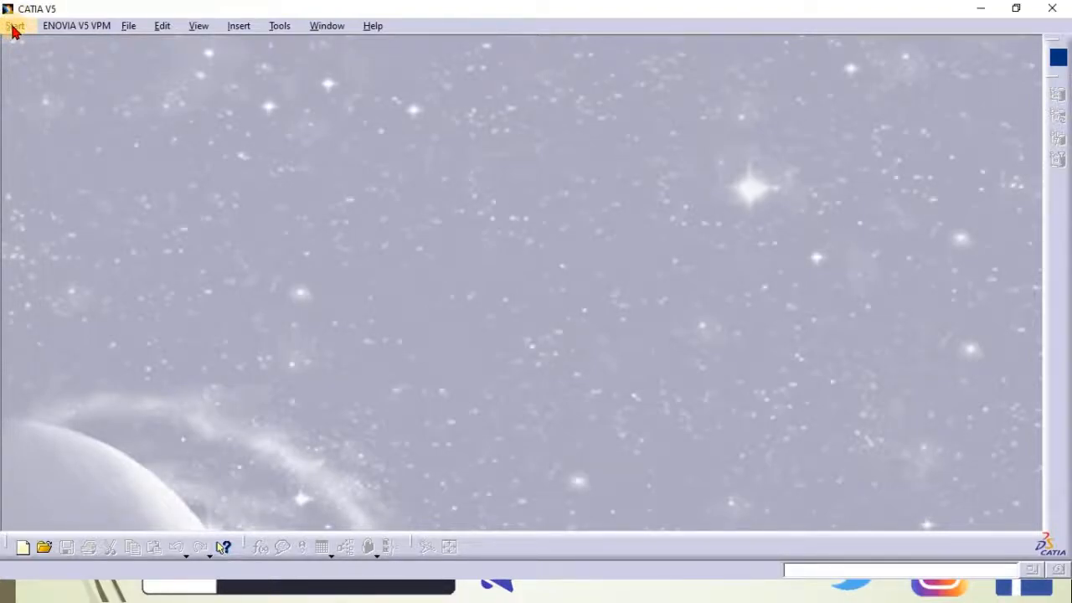
left_click(14, 28)
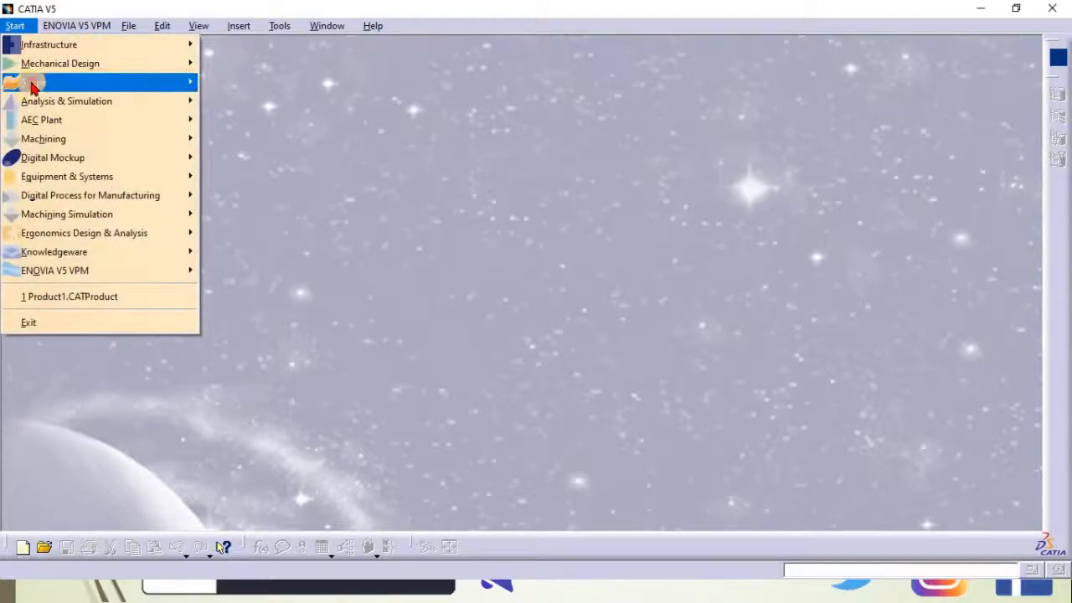
mouse_move(34, 82)
left_click(233, 161)
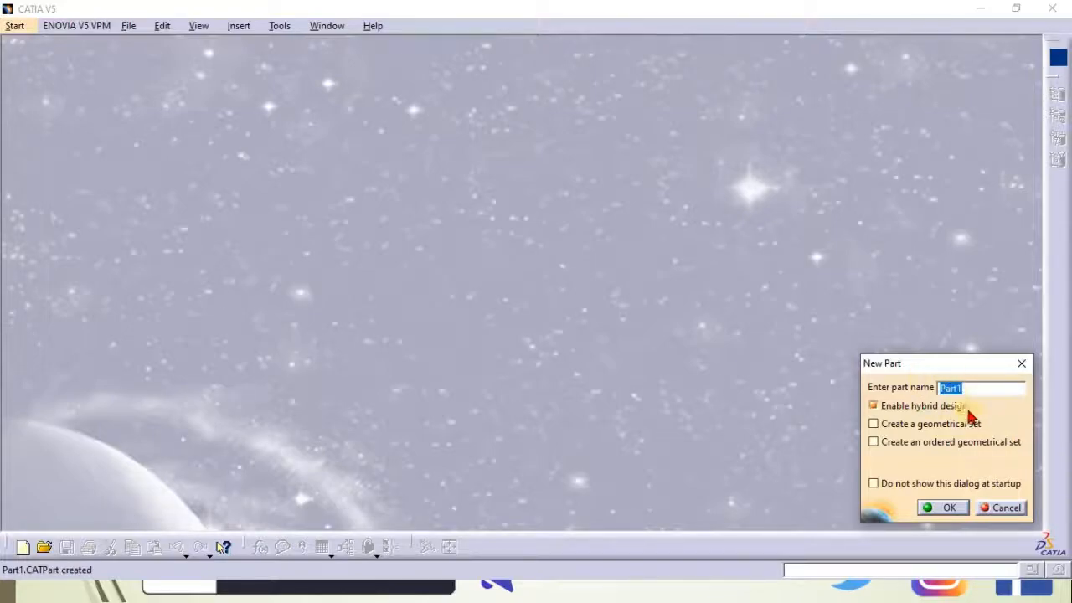
left_click(1007, 508)
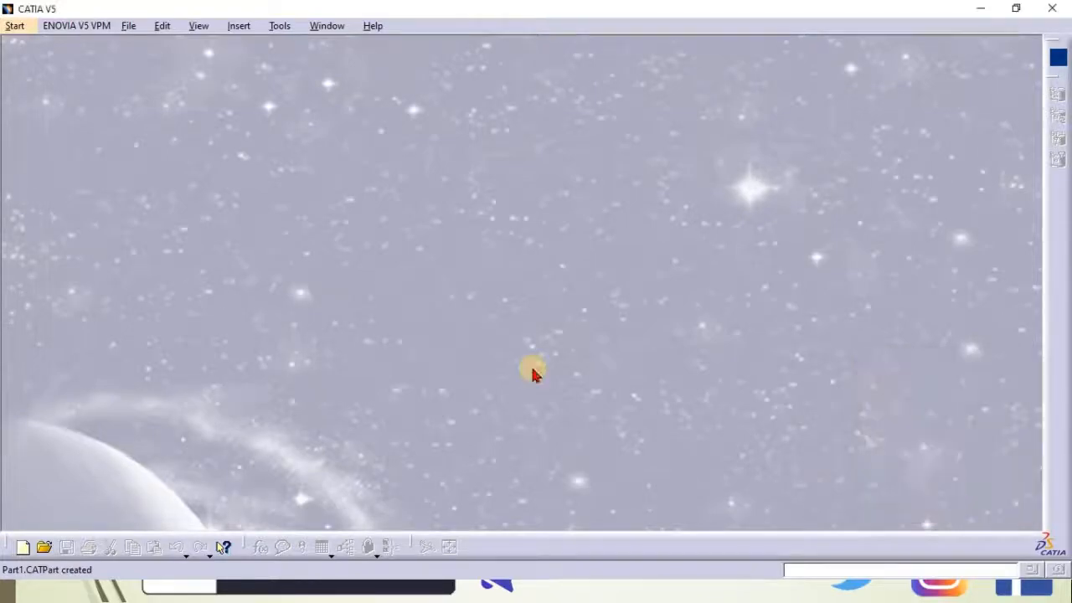
Try to create a new Shape type document
left_click(127, 28)
left_click(139, 47)
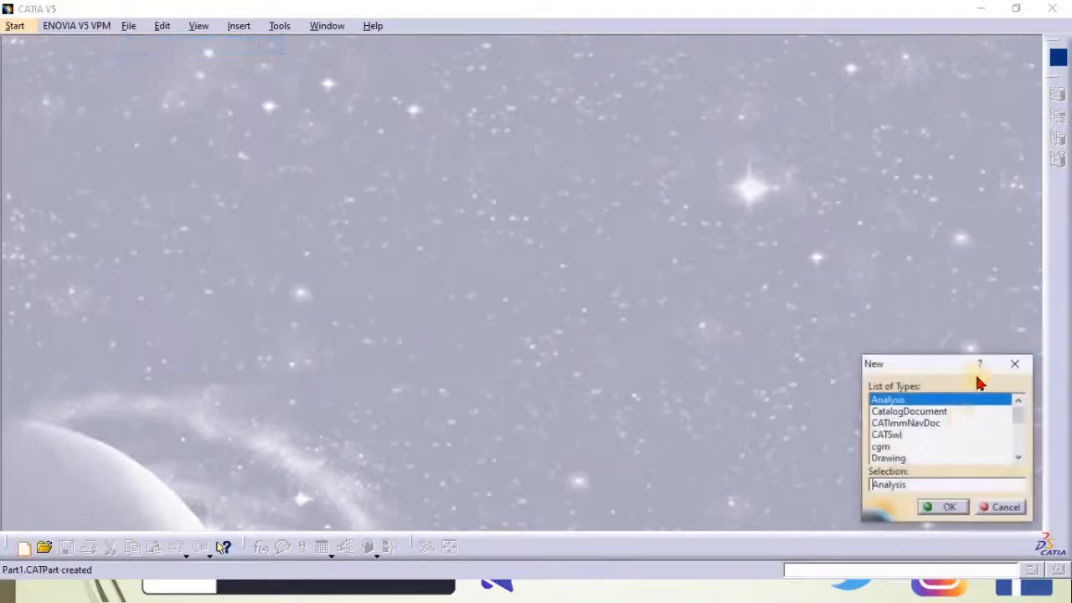
scroll(928, 451, "down", 2)
scroll(913, 454, "down", 2)
left_click(890, 459)
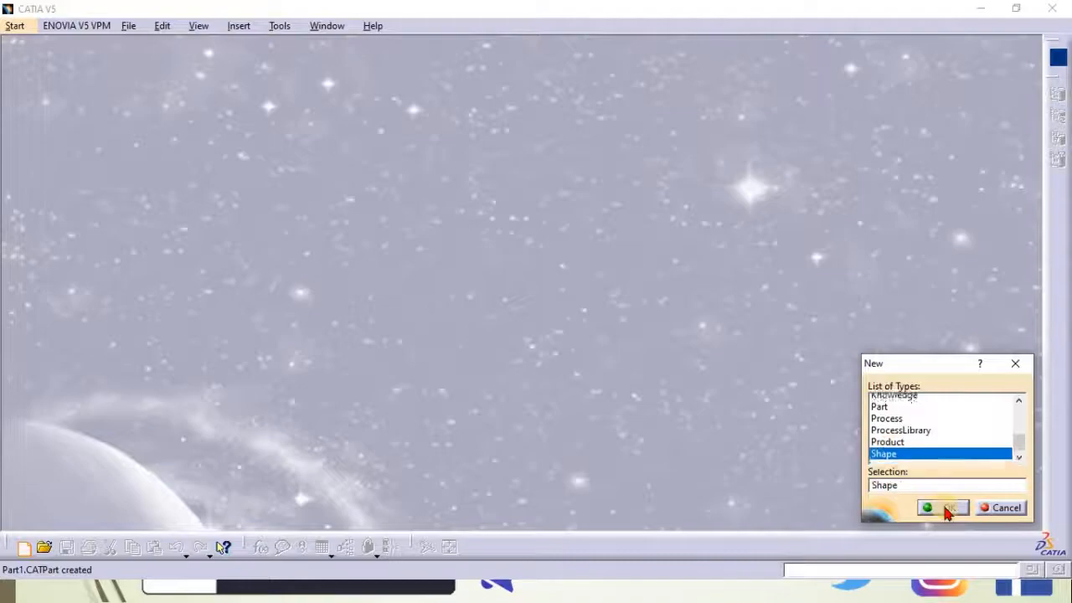
left_click(945, 509)
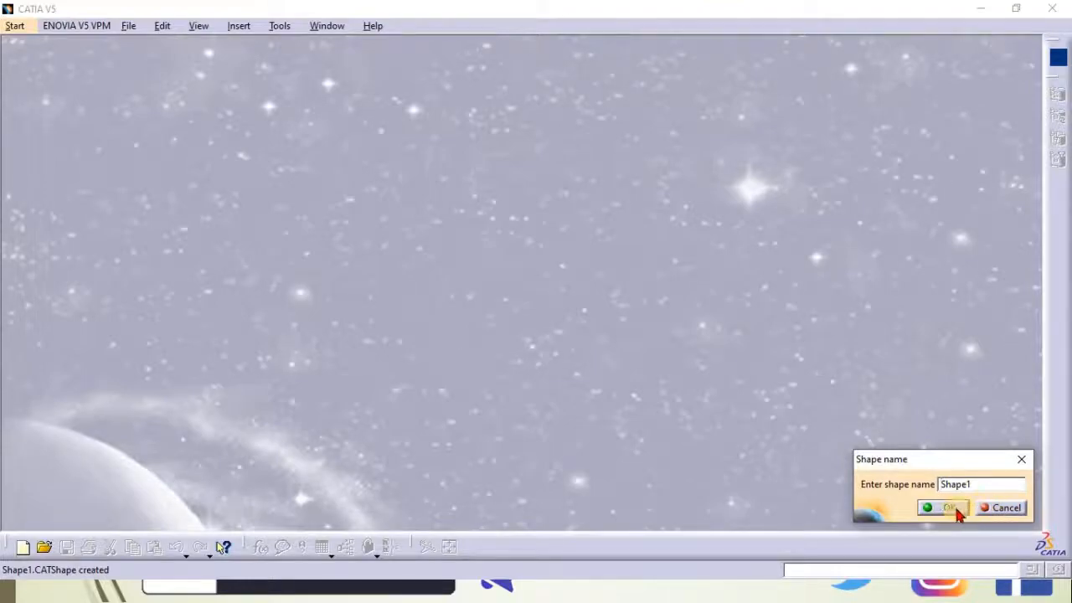
left_click(1020, 458)
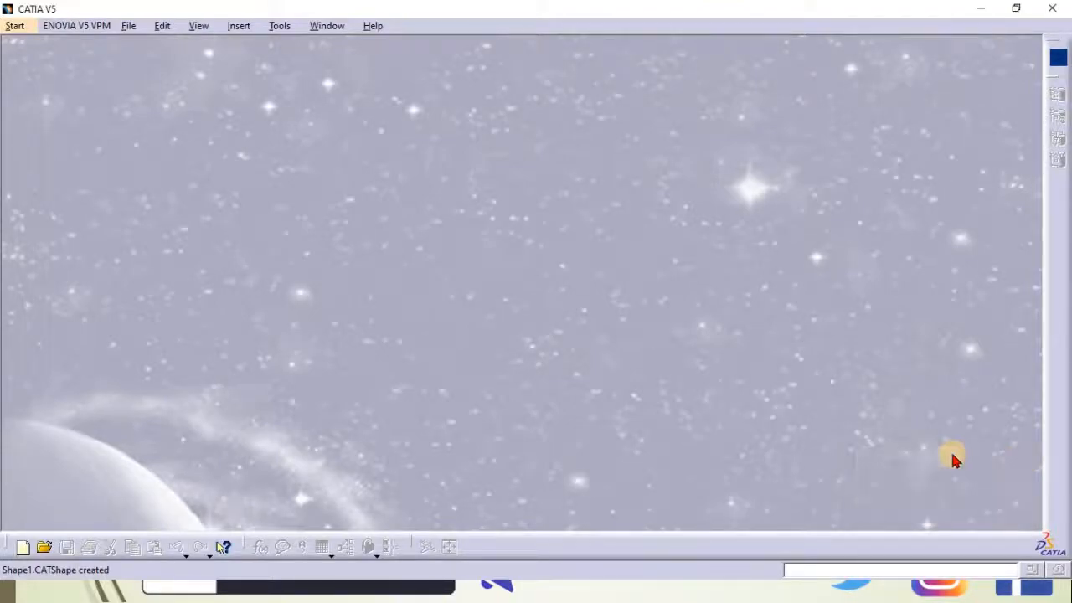
Open the Generative Shape Design workbench with a new part that has hybrid design enabled
left_click(10, 28)
mouse_move(48, 82)
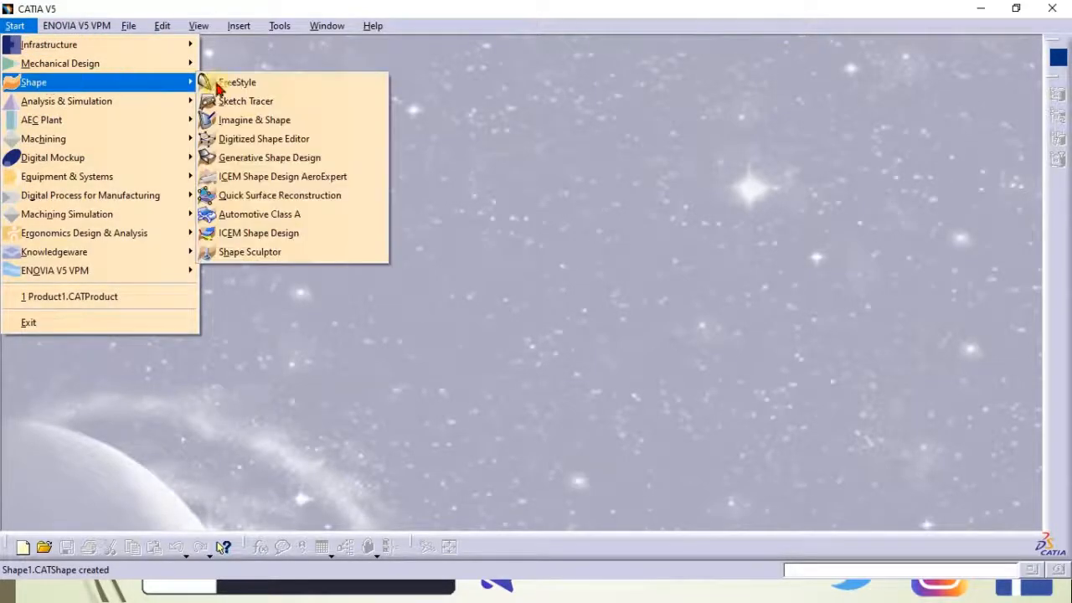
left_click(251, 159)
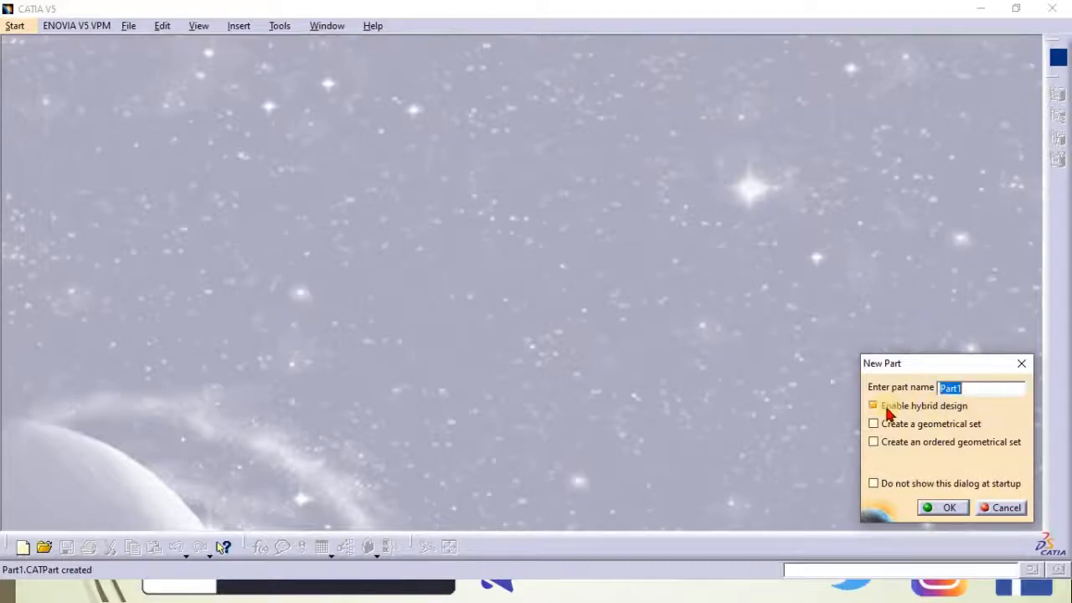
mouse_move(888, 408)
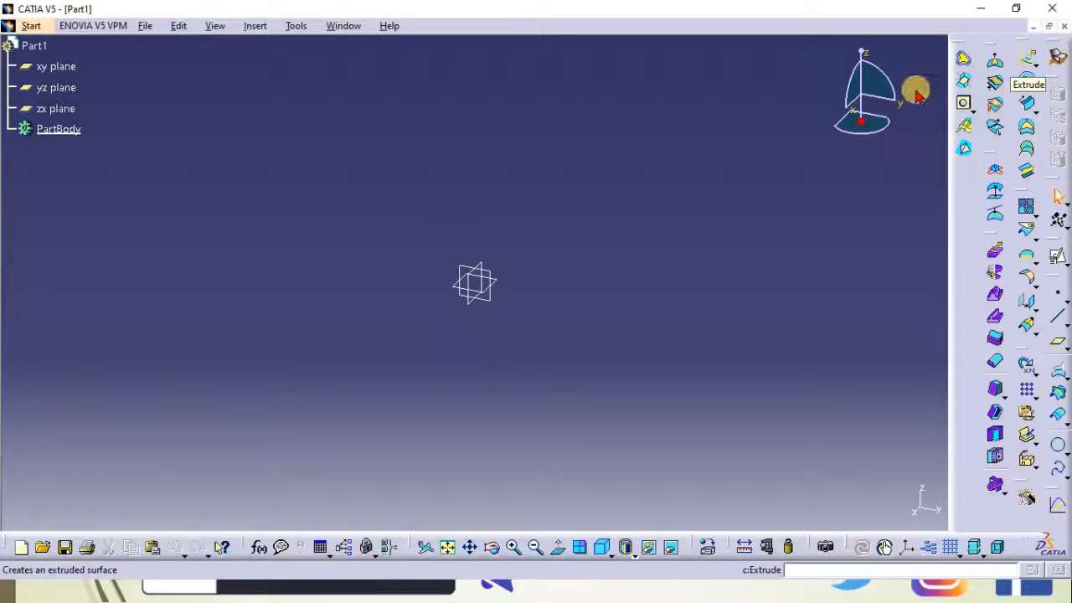
Hide the three reference planes
left_click_drag(418, 236, 543, 330)
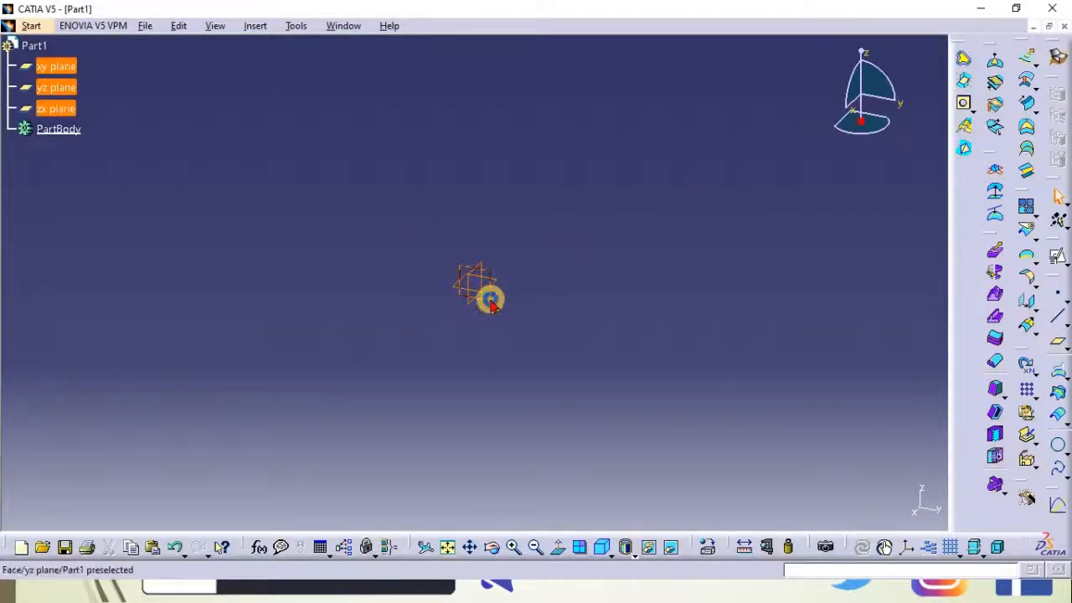
right_click(491, 299)
left_click(540, 305)
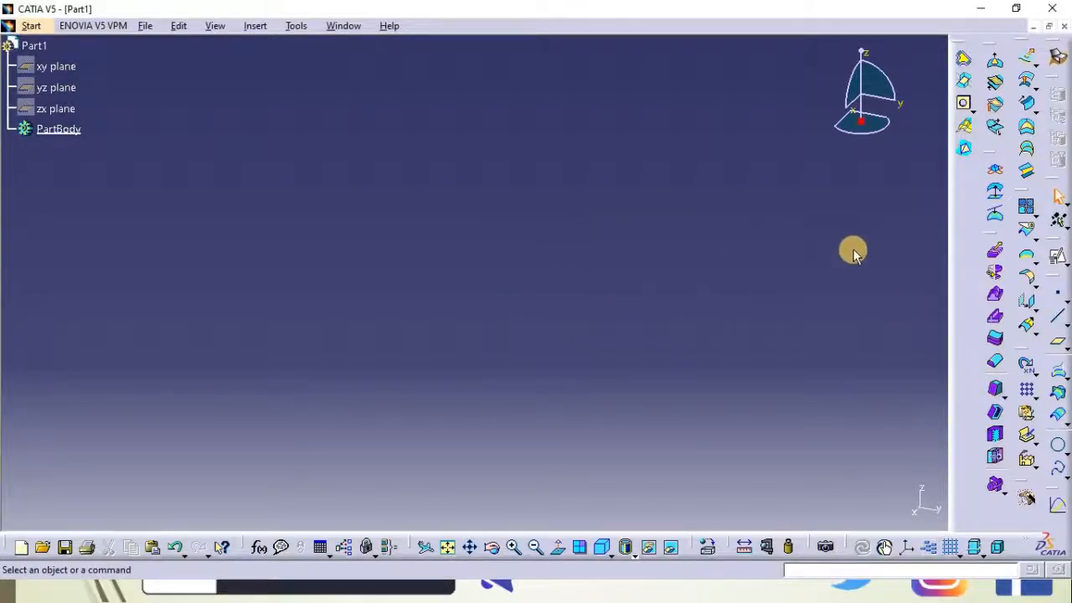
Insert a geometrical set named Construction under Part1
left_click(255, 25)
left_click(278, 101)
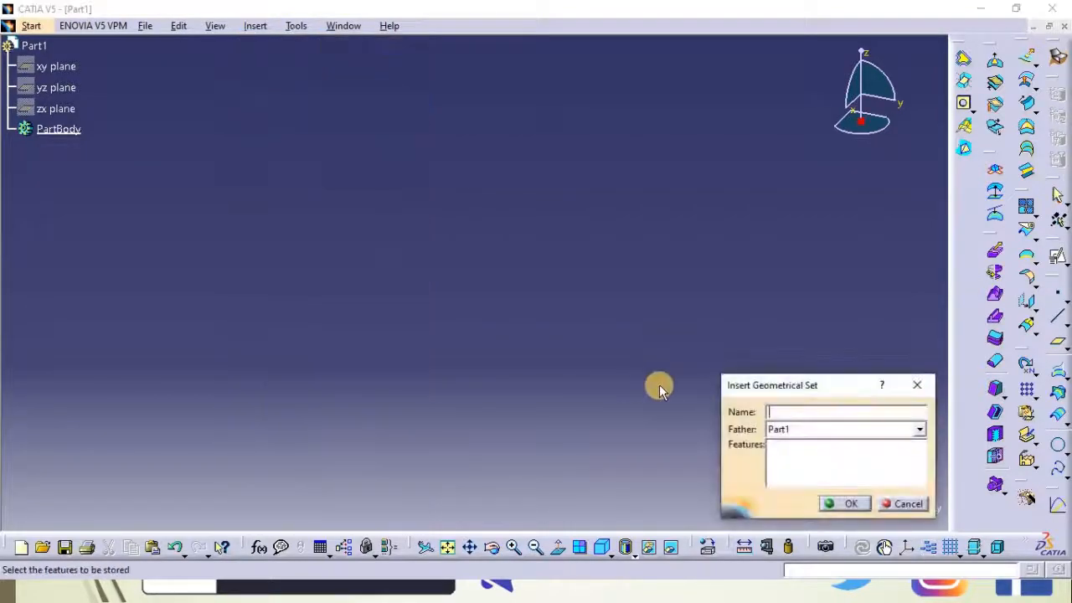
type("Construction")
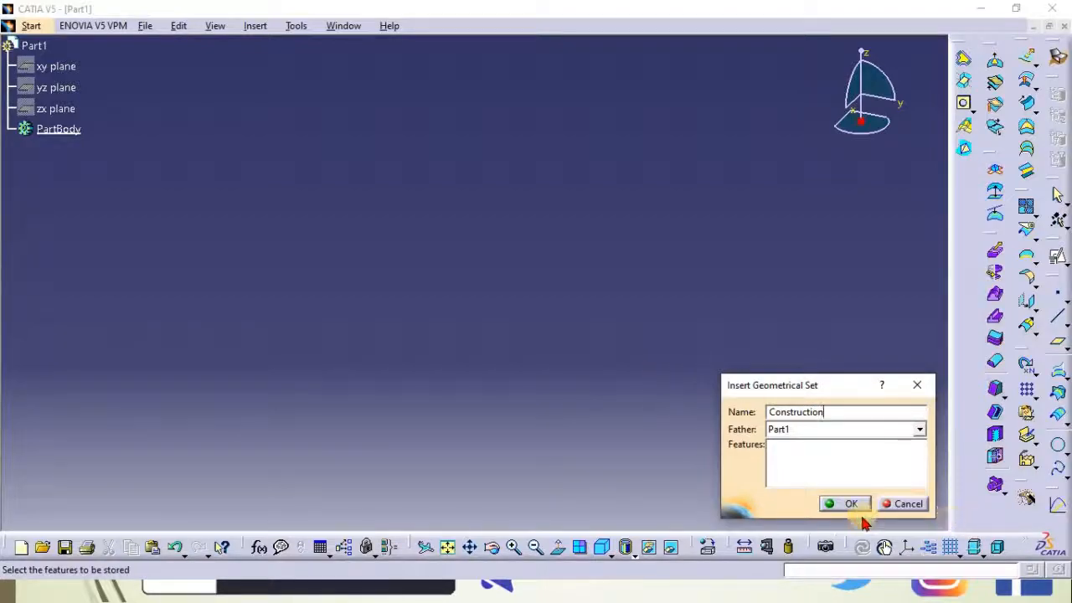
left_click(841, 503)
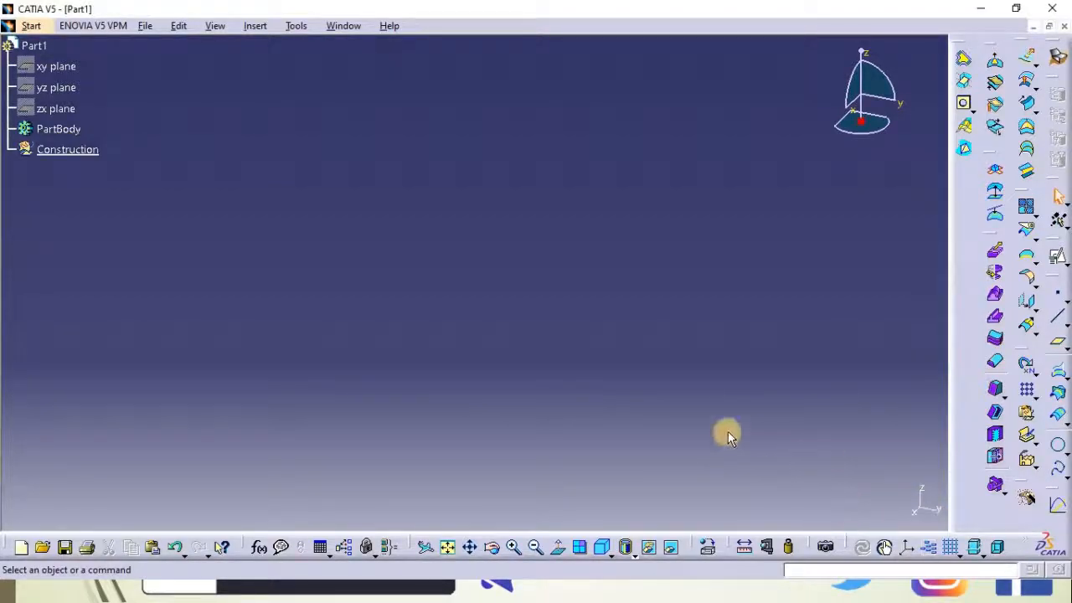
Create a point at coordinates 0, 0, 0 in the Construction set
left_click(1058, 292)
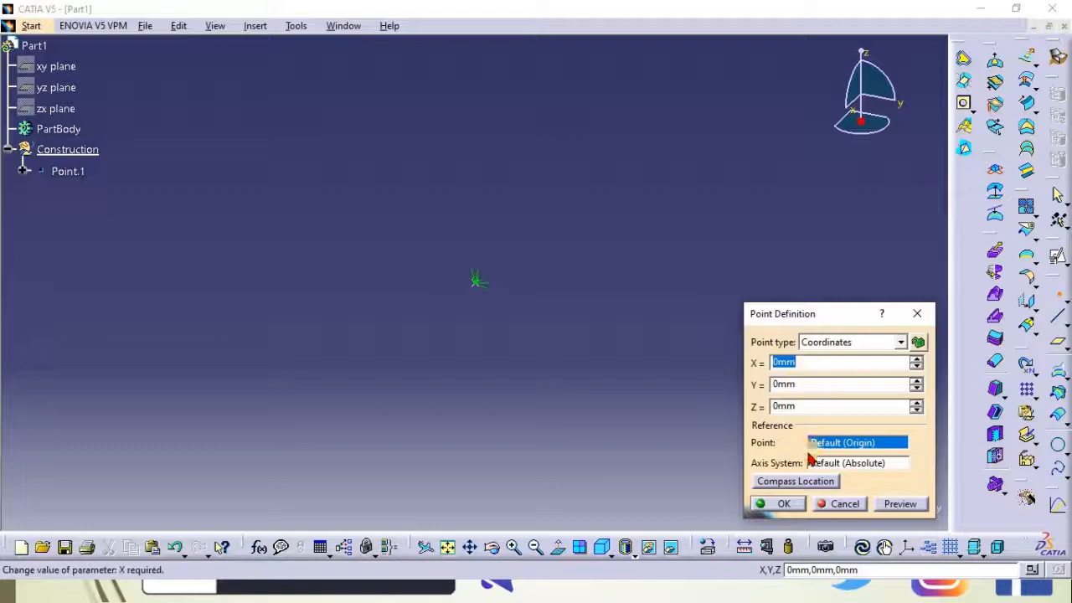
left_click(779, 504)
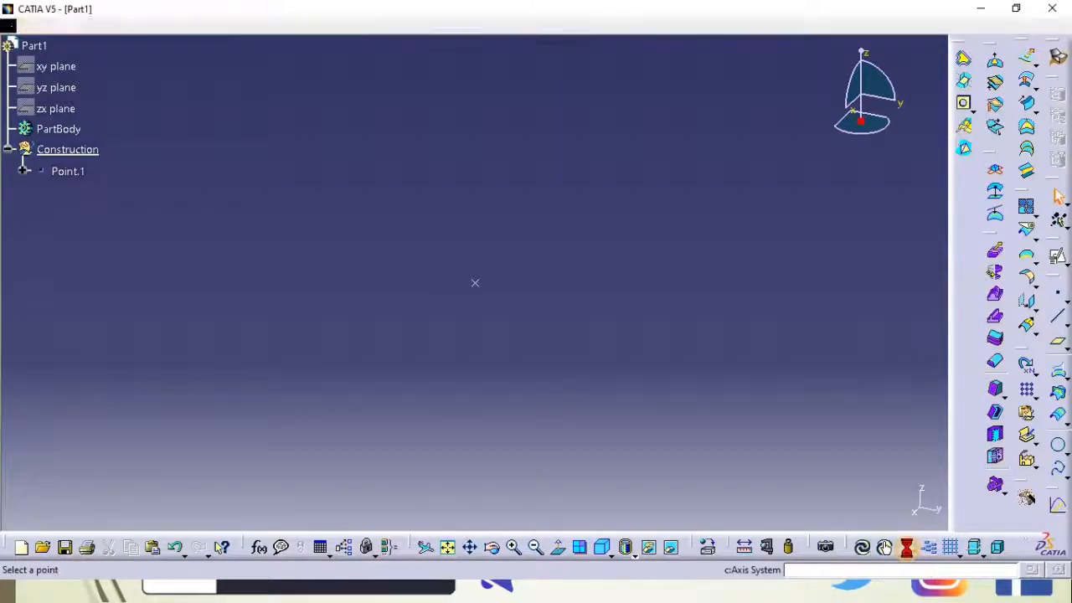
Create a standard axis system with its origin at Point.1
left_click(905, 548)
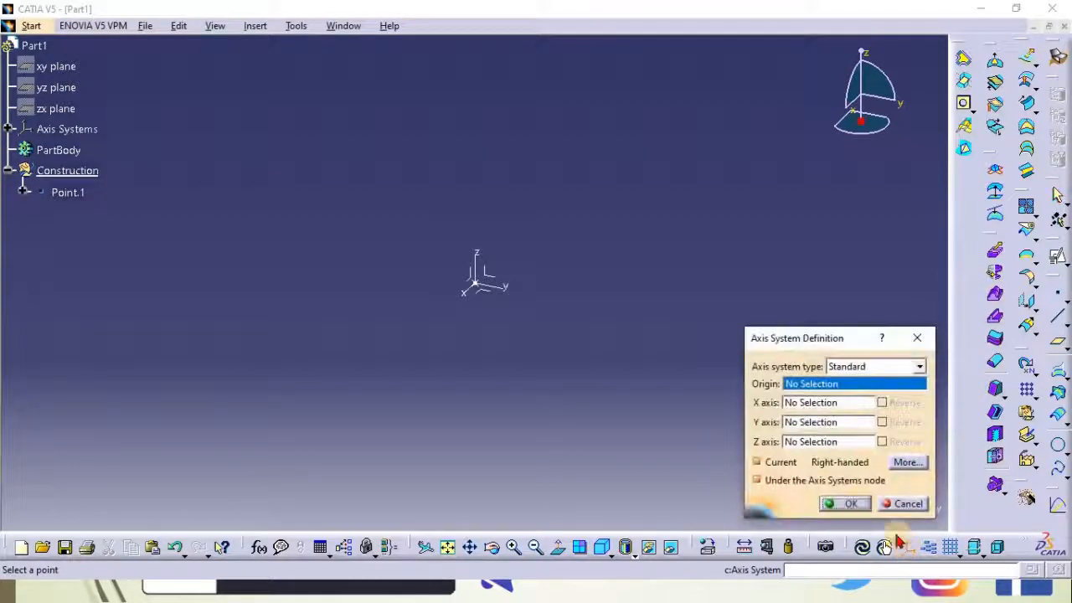
left_click(476, 283)
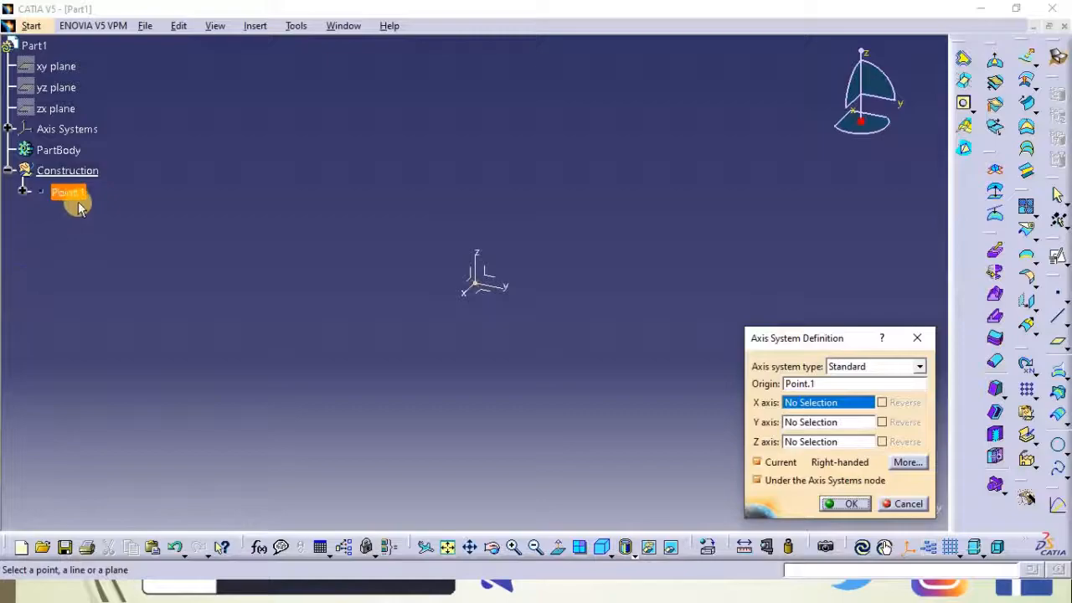
left_click(850, 505)
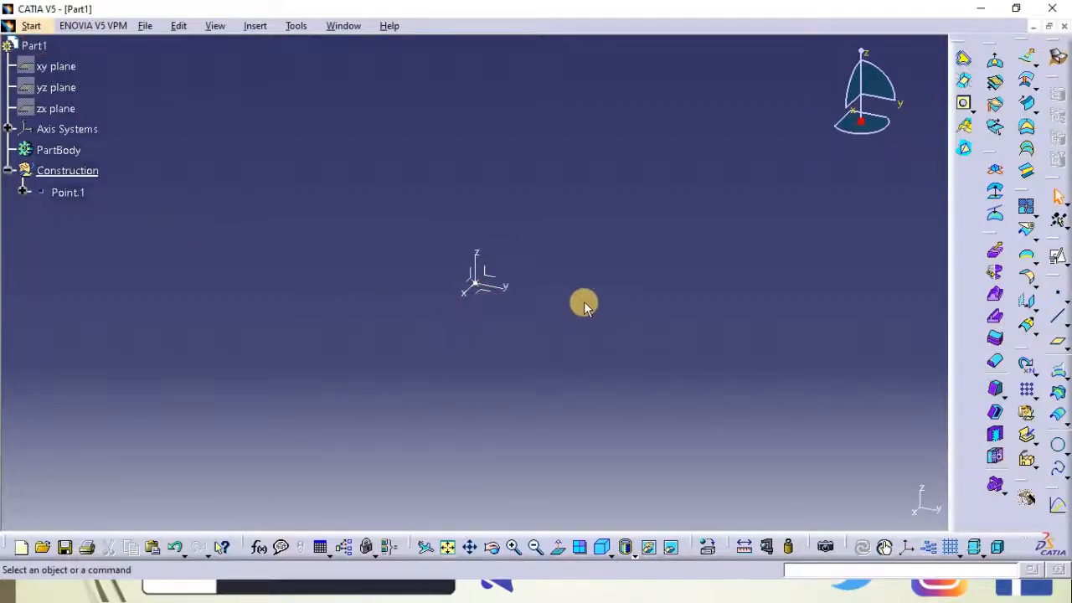
Start a positioned sketch on the axis system's YZ plane
left_click(1065, 264)
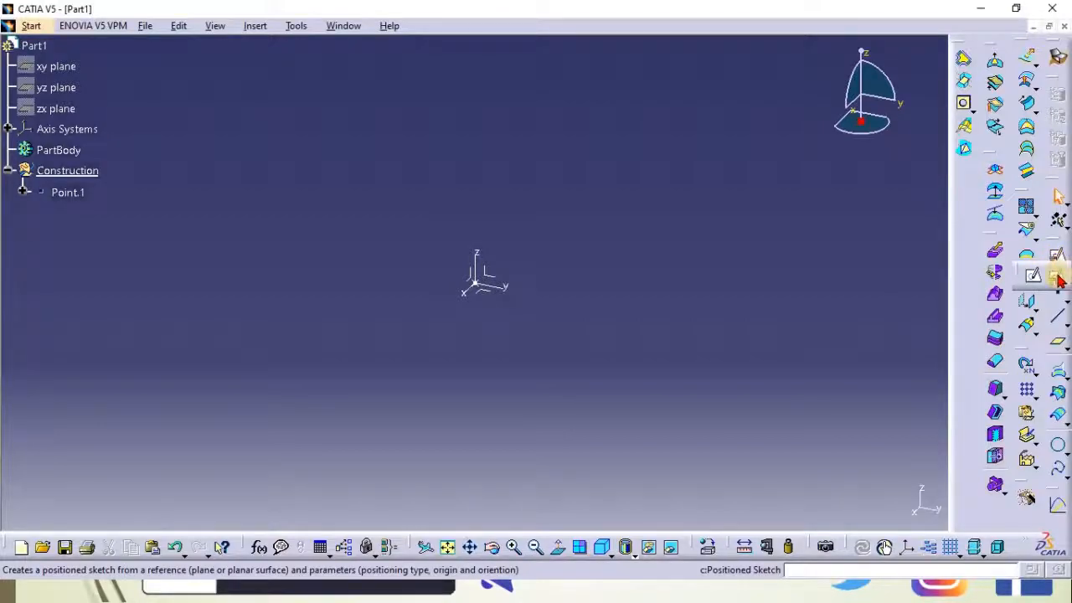
left_click(1059, 279)
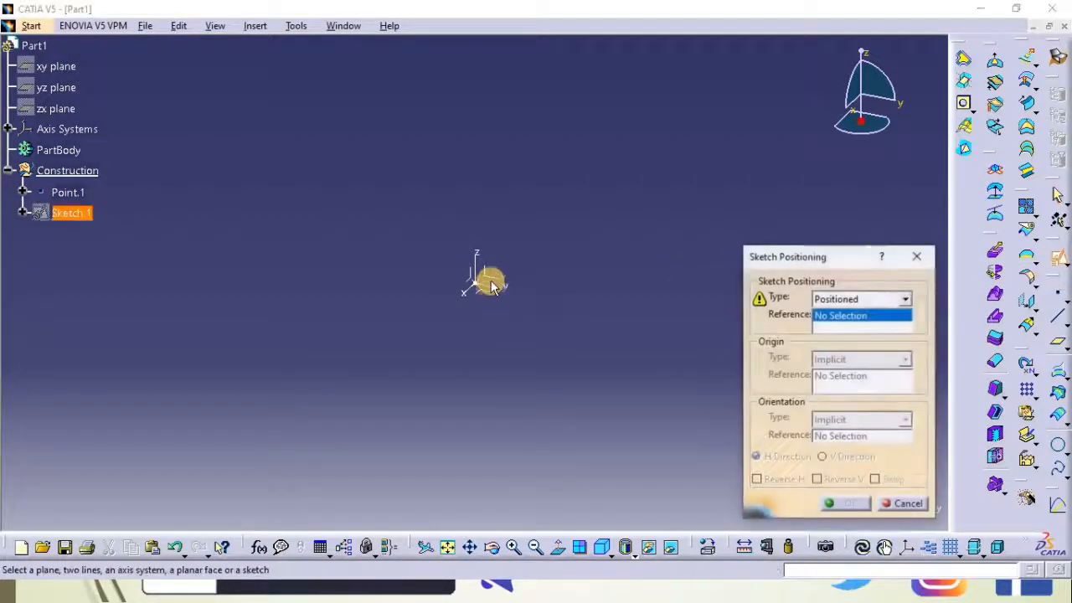
left_click(489, 276)
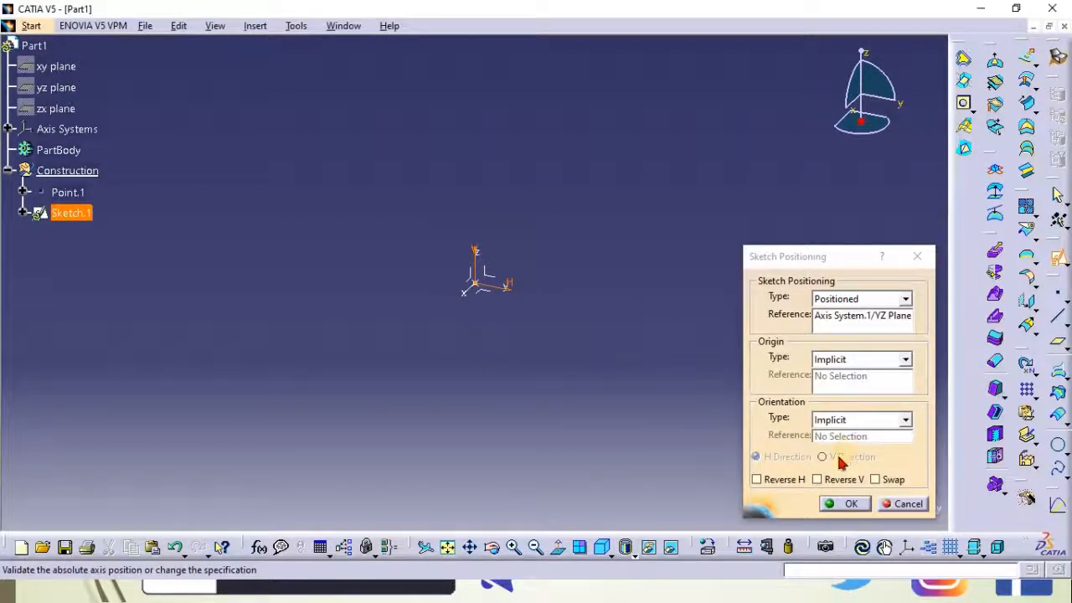
left_click(846, 505)
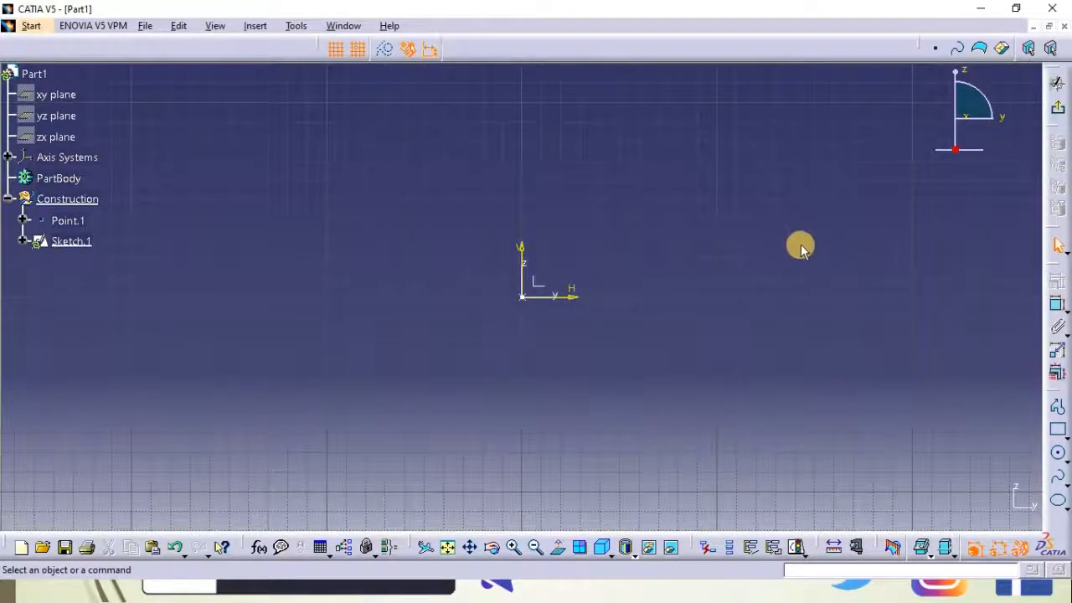
Sketch a wavy spline through eight control points from about H -200 mm to about H 220 mm, V 30 mm
left_click(1059, 479)
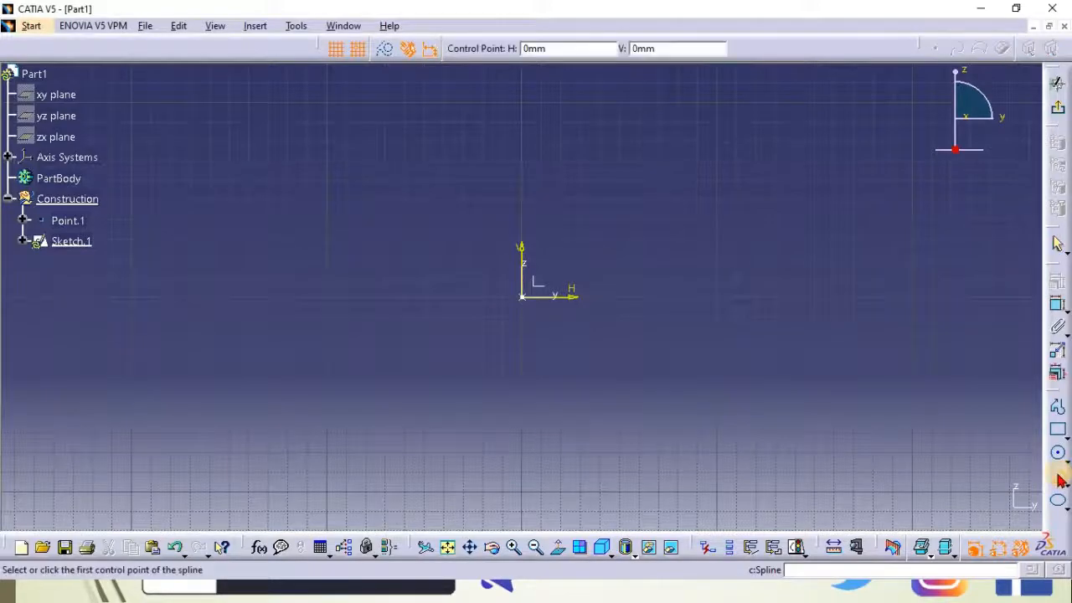
left_click(131, 296)
left_click(287, 239)
left_click(404, 256)
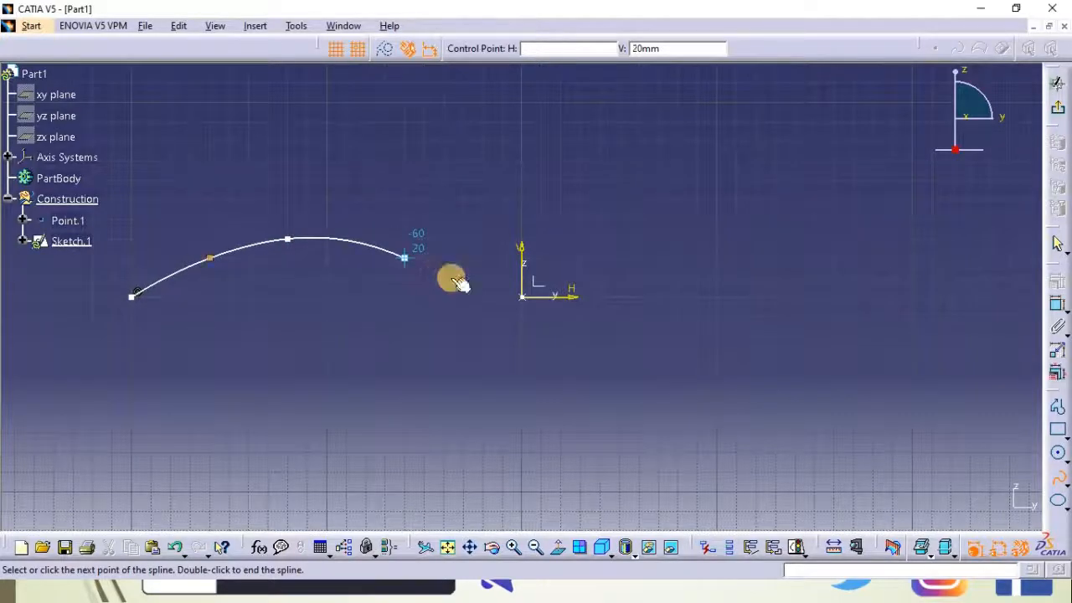
left_click(503, 296)
left_click(659, 355)
left_click(814, 355)
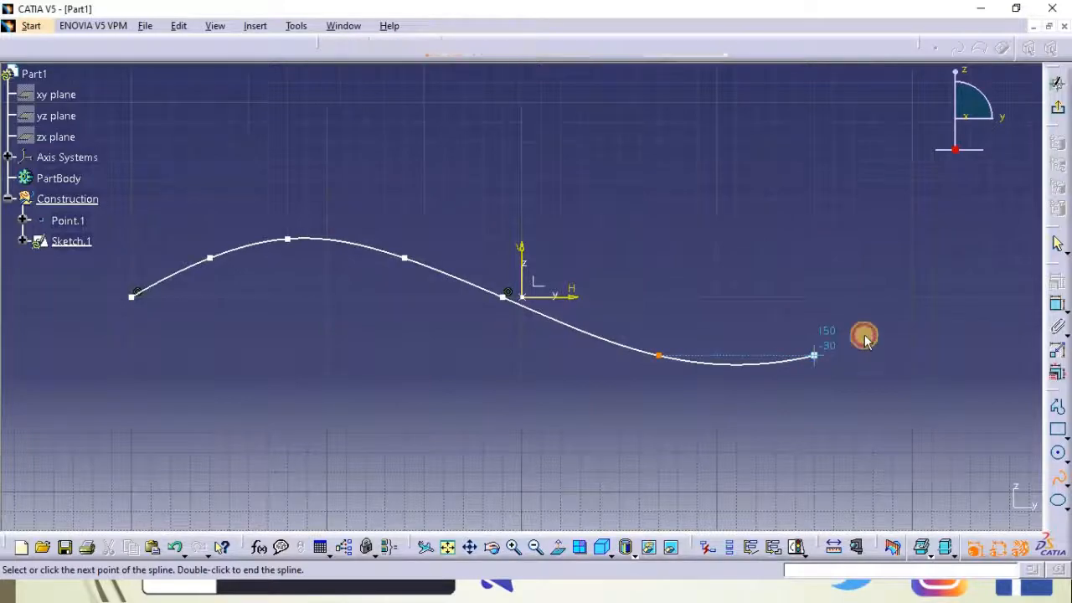
left_click(892, 297)
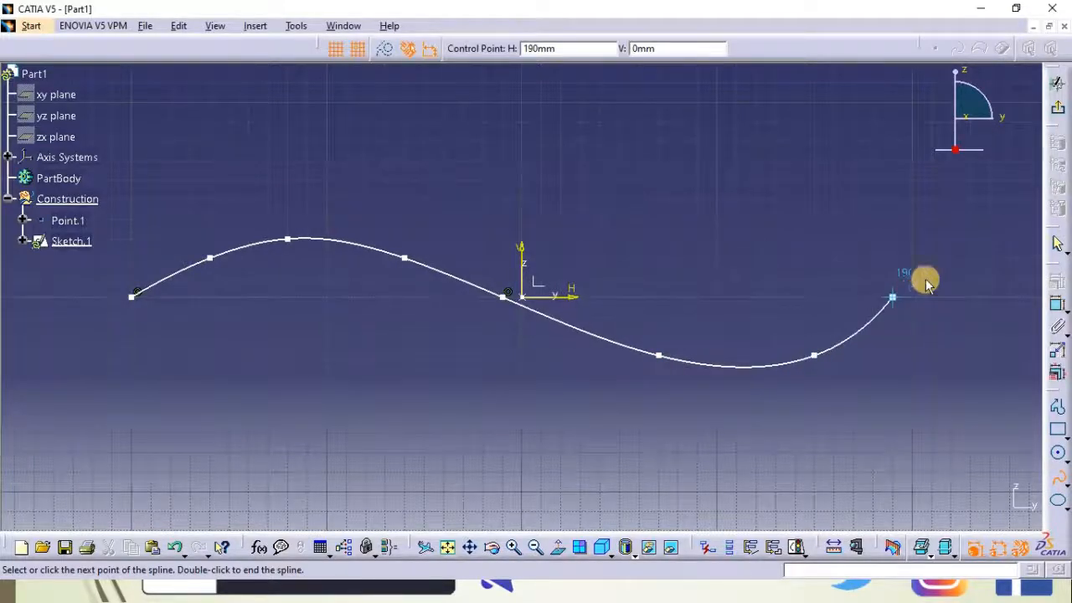
left_click(953, 241)
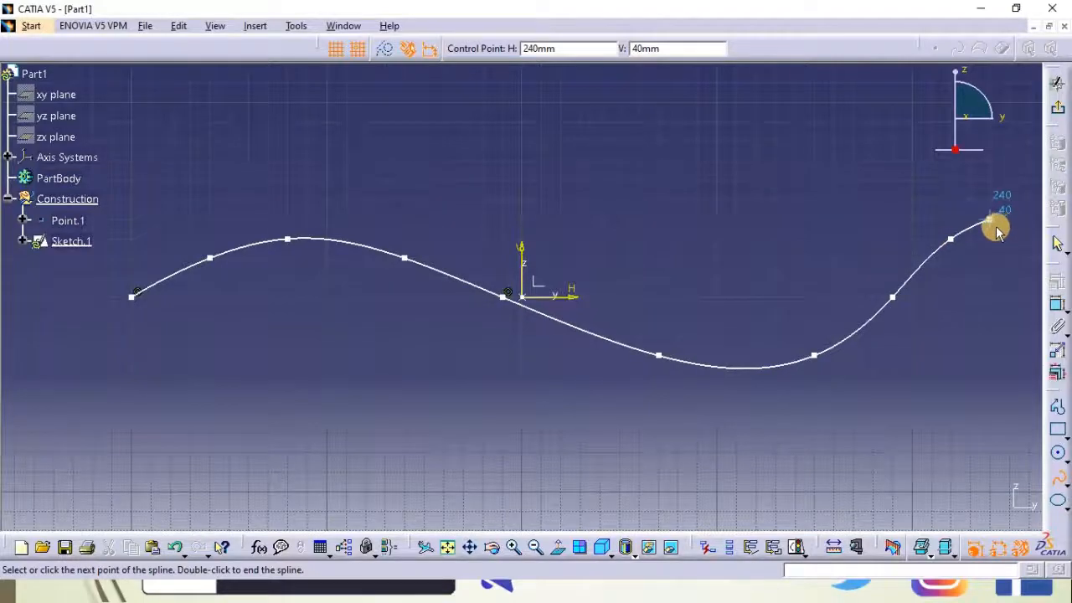
double_click(995, 226)
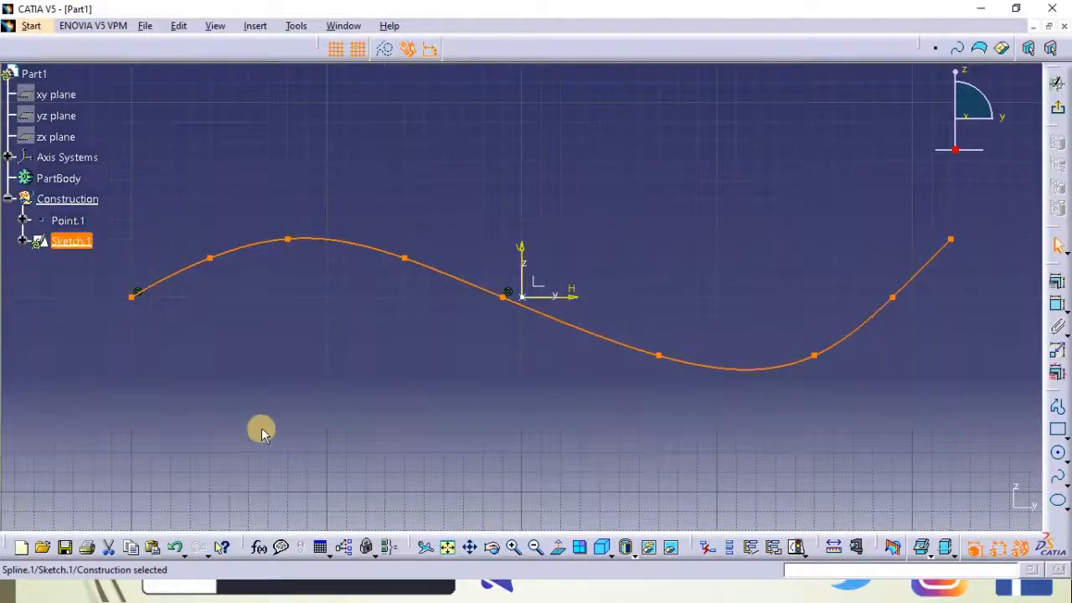
left_click(323, 413)
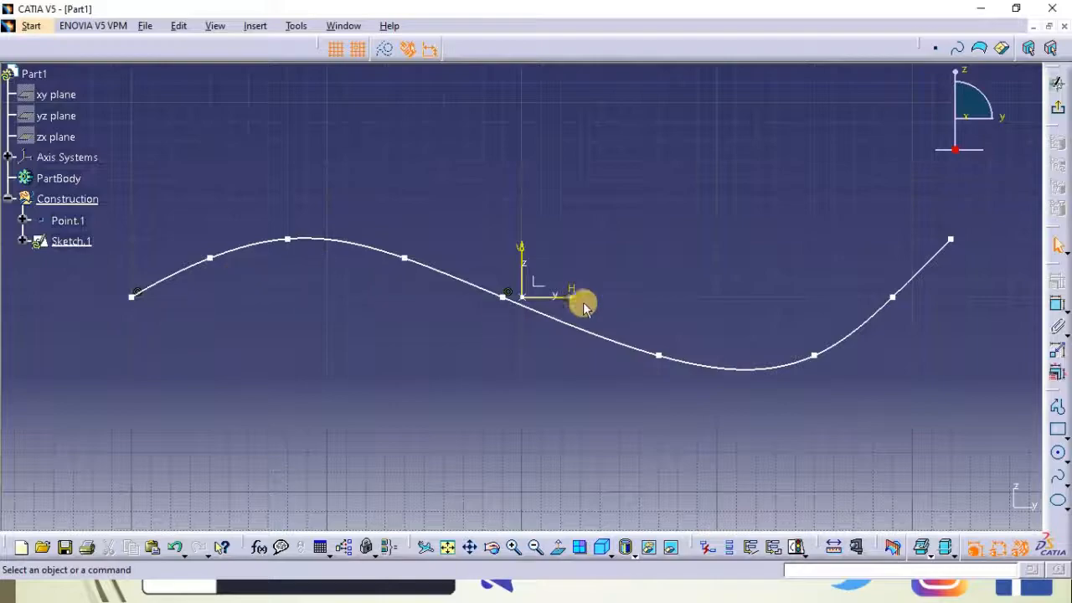
Exit the sketch back to the 3D workspace
left_click(1057, 107)
middle_click_drag(596, 294, 576, 359)
scroll(754, 227, "down", 1)
left_click(717, 227)
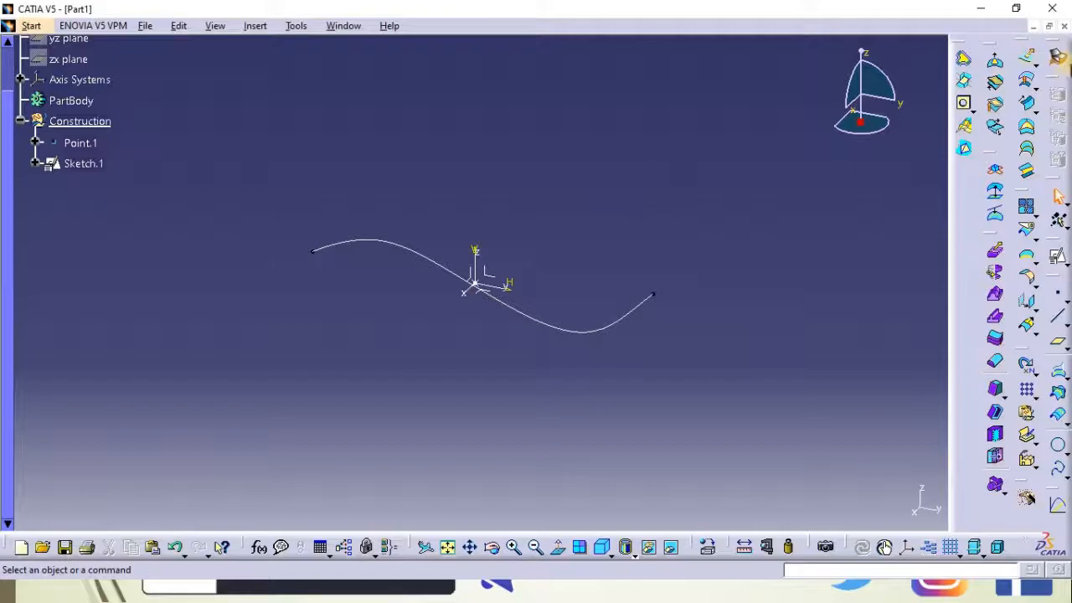
Start an extruded surface using Sketch.1 as profile and the axis system's X axis as direction
left_click(1027, 57)
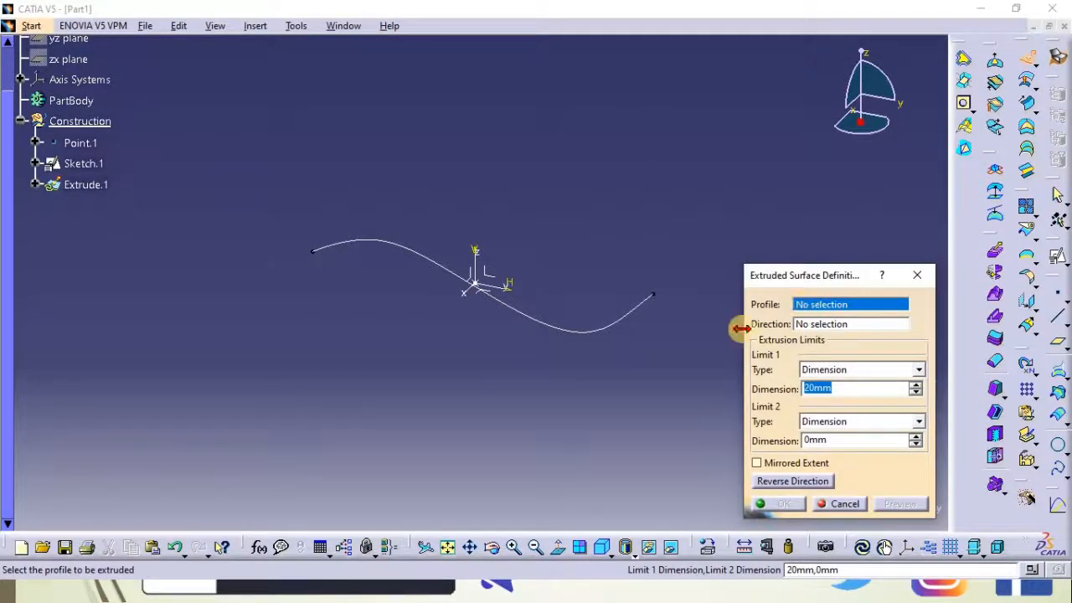
left_click(557, 329)
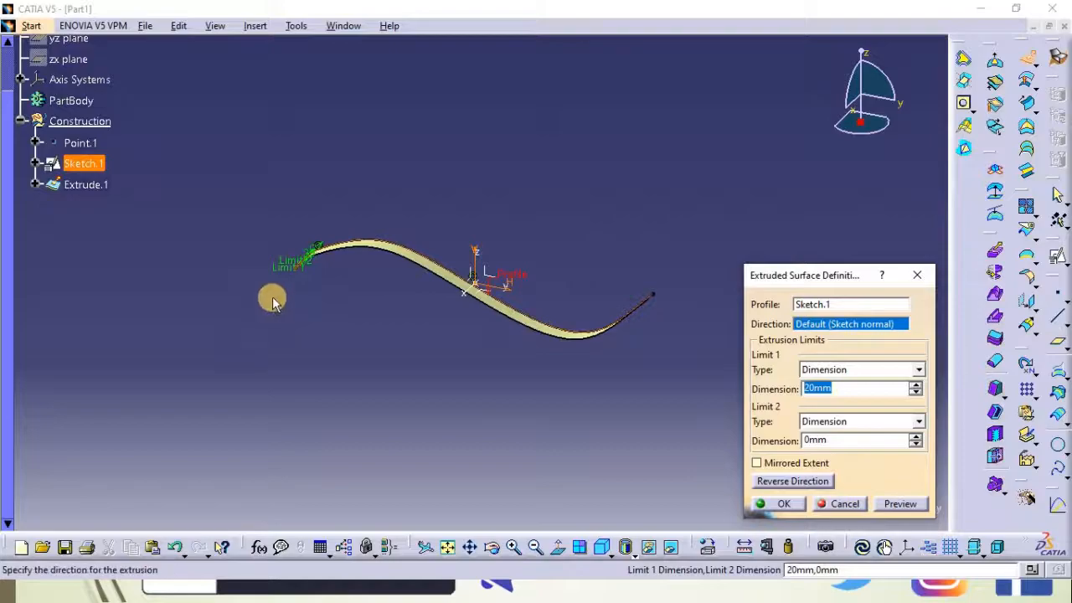
left_click_drag(298, 266, 214, 337)
middle_click_drag(309, 429, 748, 344)
left_click(814, 327)
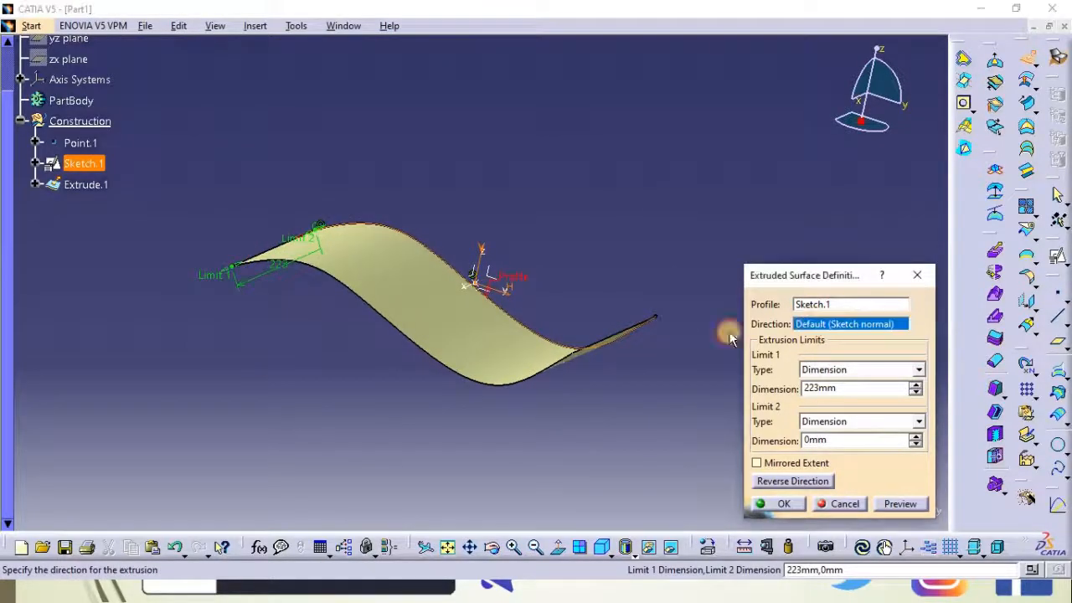
left_click(460, 285)
middle_click_drag(617, 160, 573, 280)
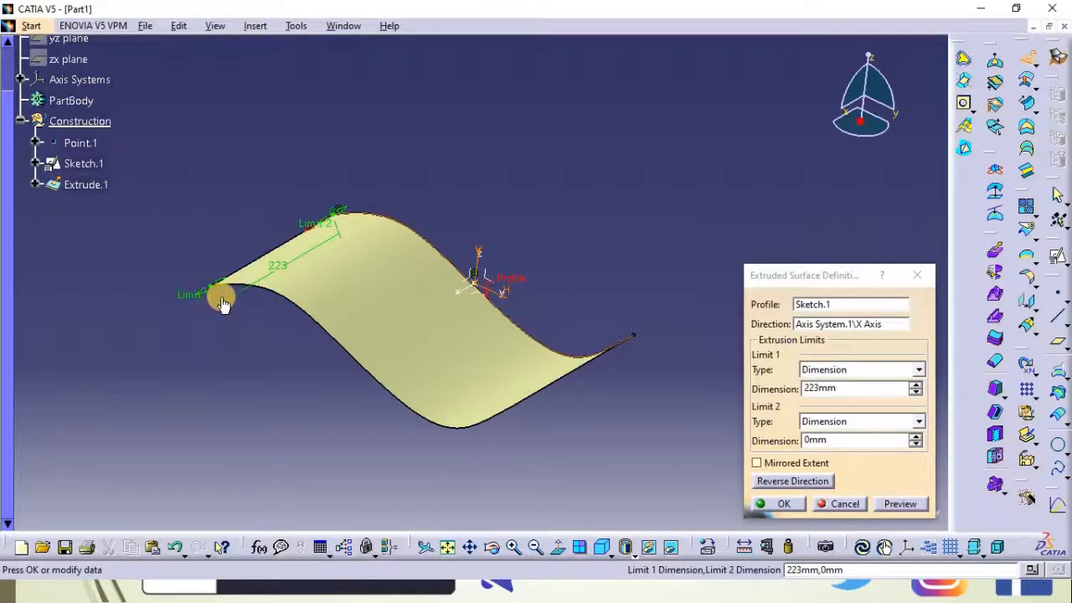
Set the extrusion's first limit to 200 mm and preview the surface
double_click(835, 388)
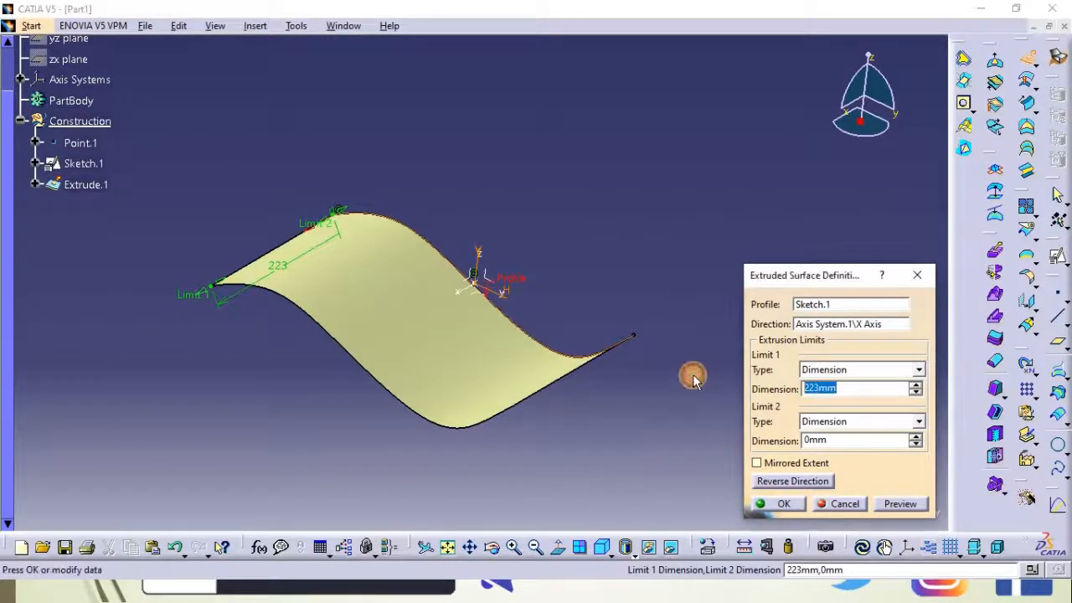
type("200")
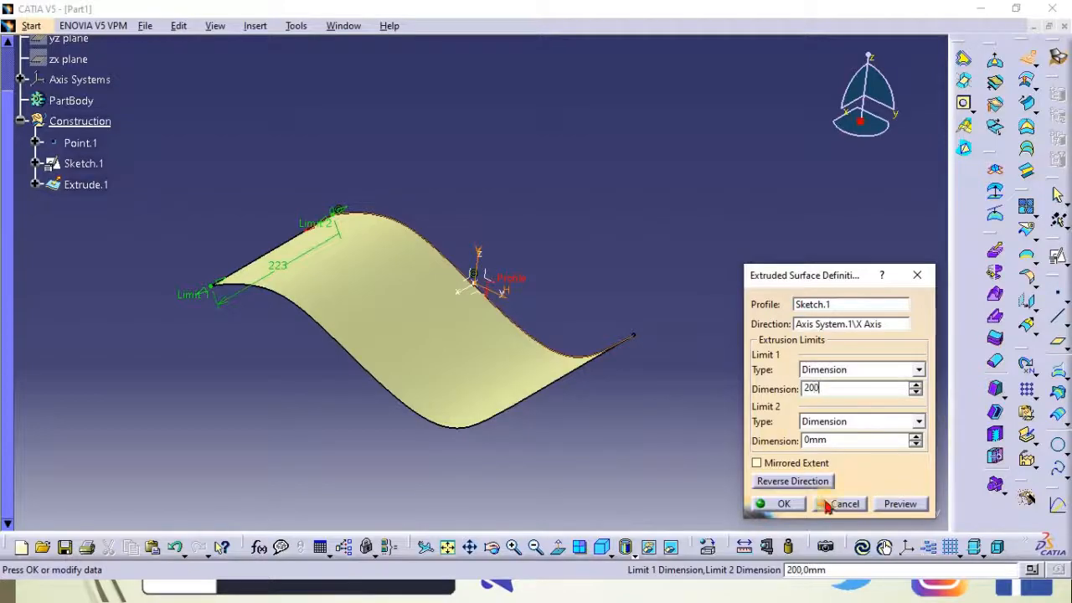
left_click(894, 503)
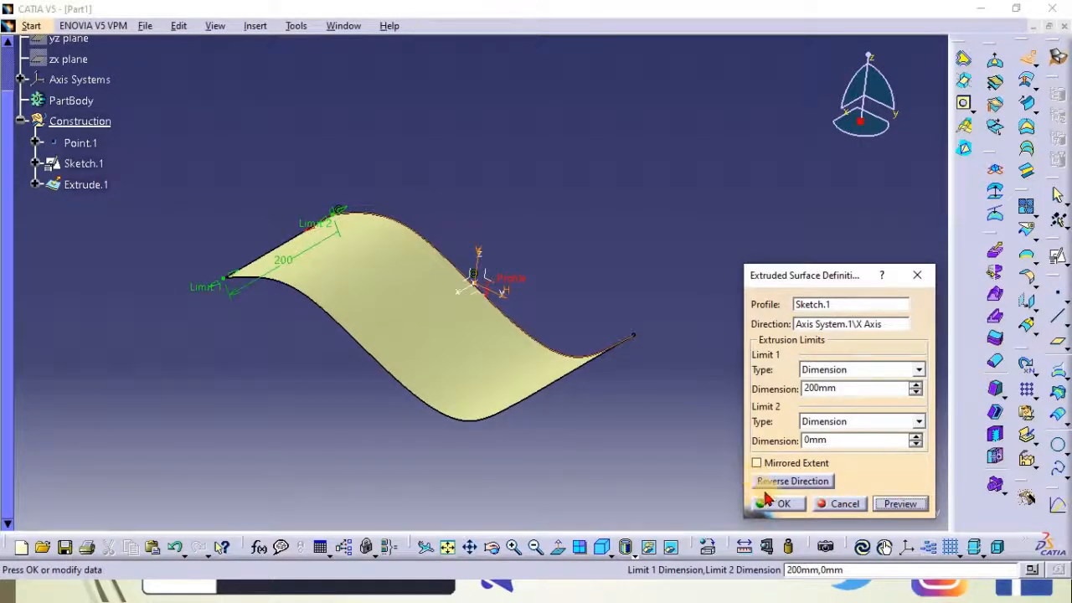
Try the Mirrored Extent option on the extrusion and clear it again
left_click(756, 463)
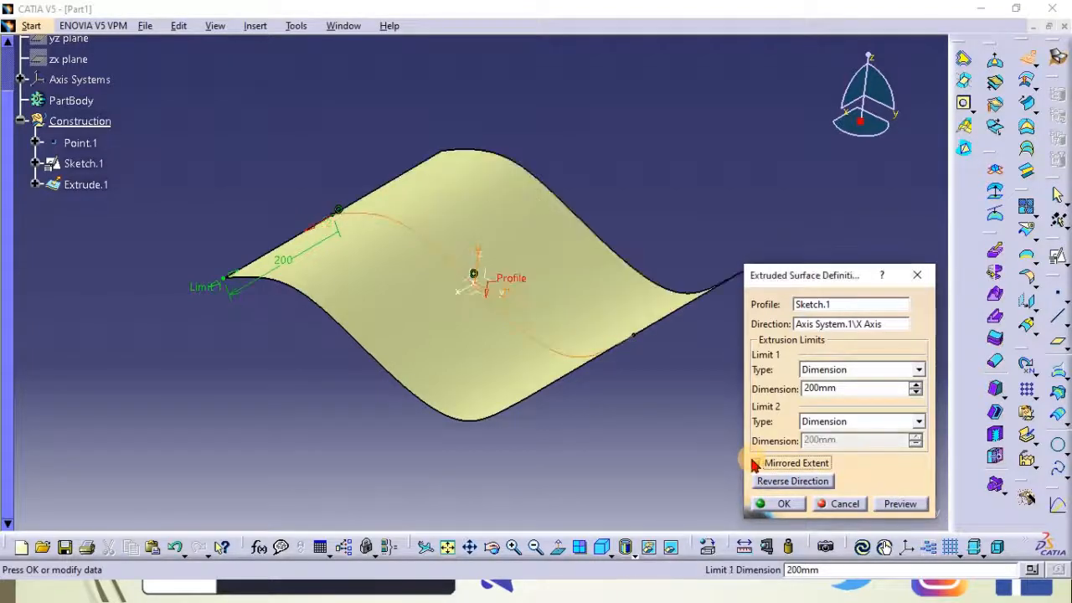
middle_click_drag(608, 377, 528, 222)
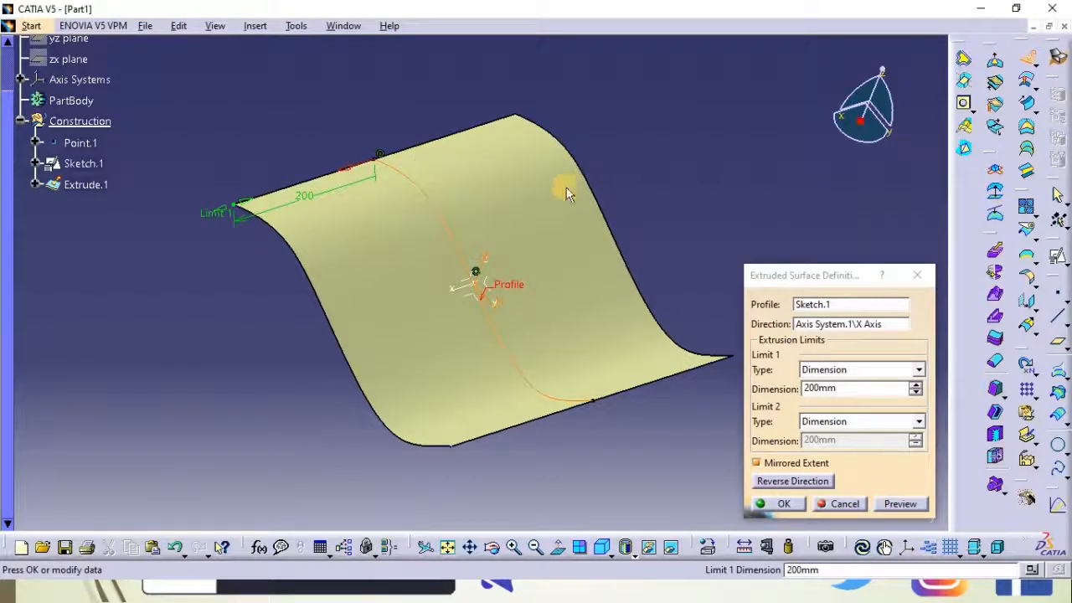
left_click(756, 463)
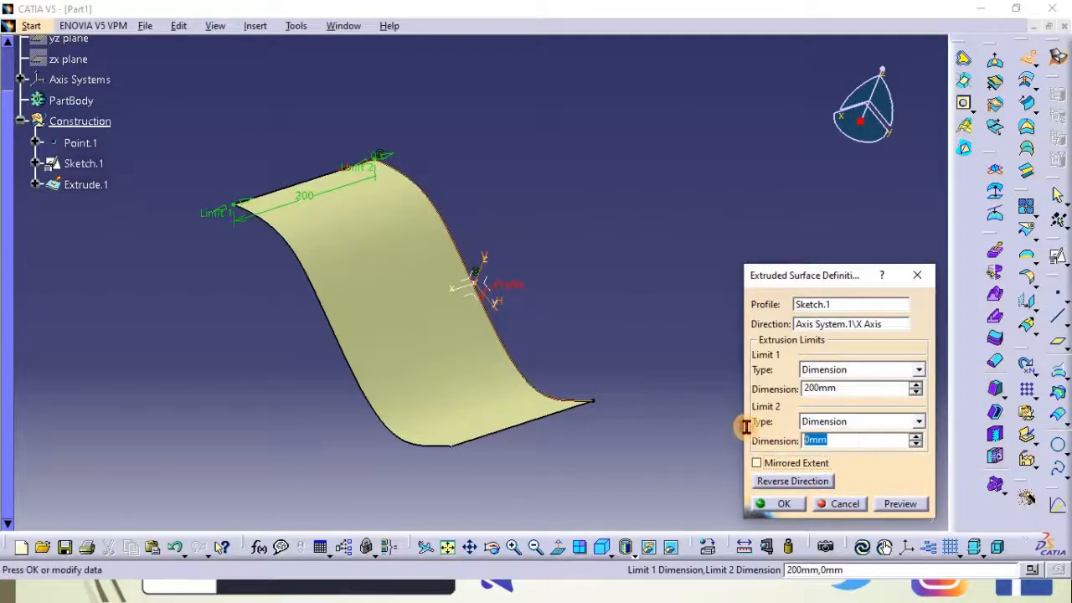
Set the extrusion's second limit to 100 mm and confirm the extruded surface
left_click(891, 508)
left_click(773, 503)
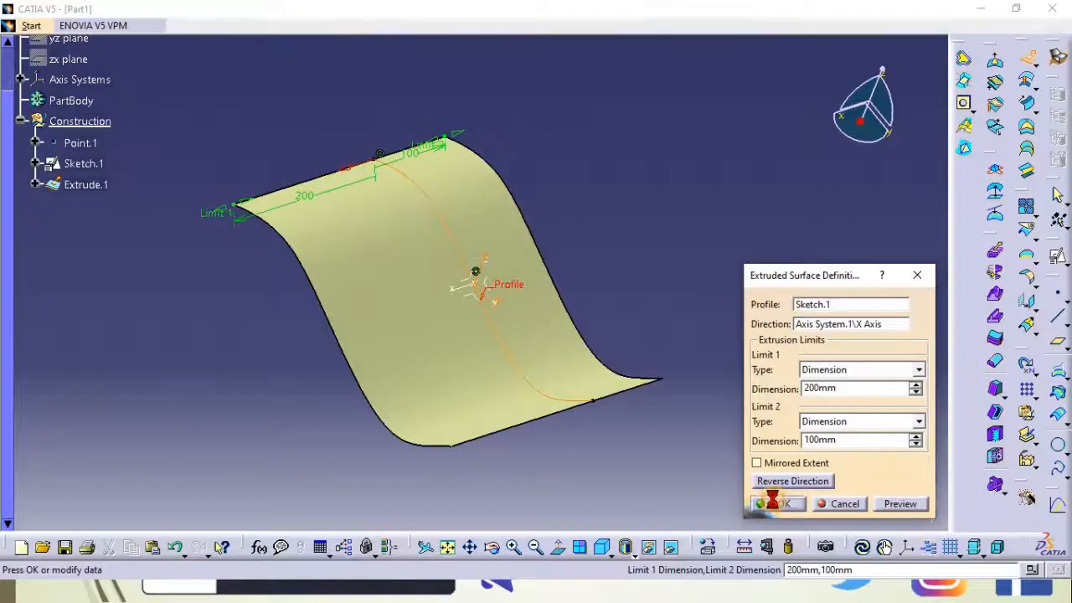
middle_click_drag(611, 310, 433, 295)
Offset the extruded surface by 20 mm with the offset direction reversed
left_click(80, 182)
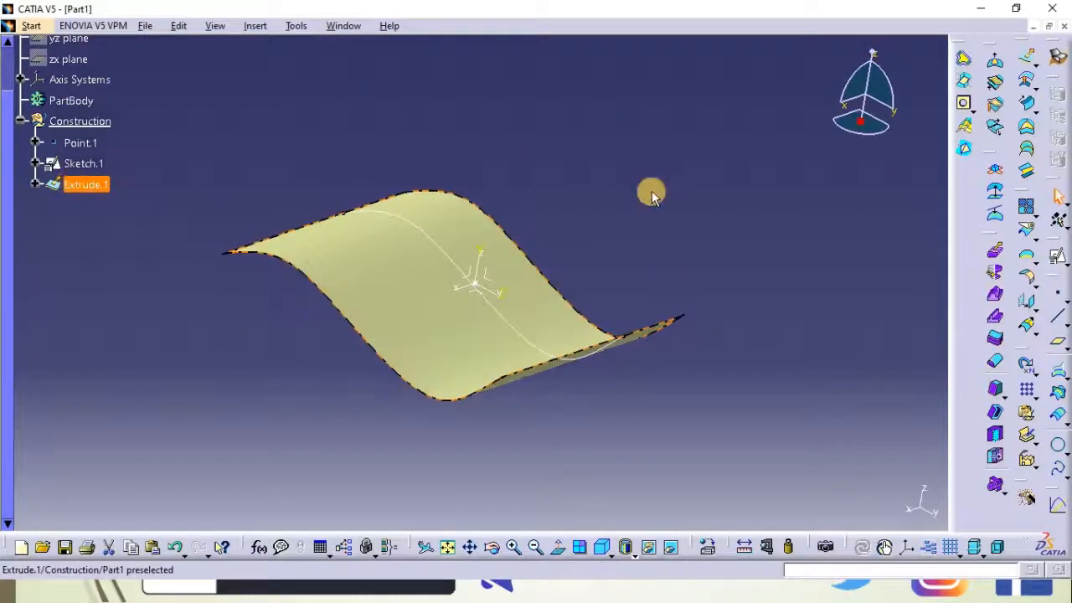
middle_click_drag(519, 187, 687, 289)
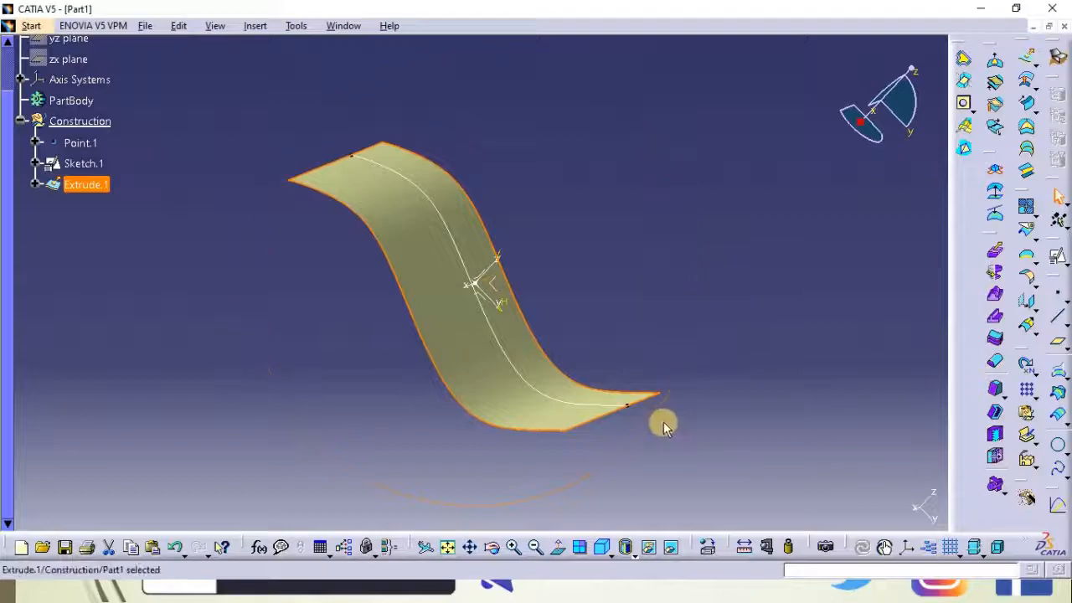
middle_click_drag(678, 442, 683, 350)
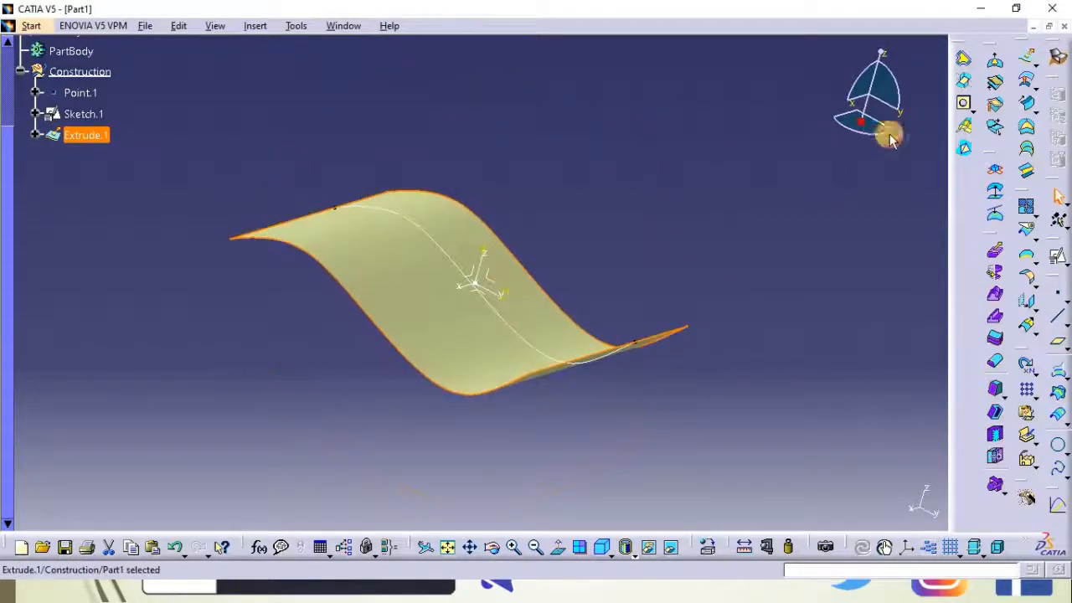
left_click(1039, 67)
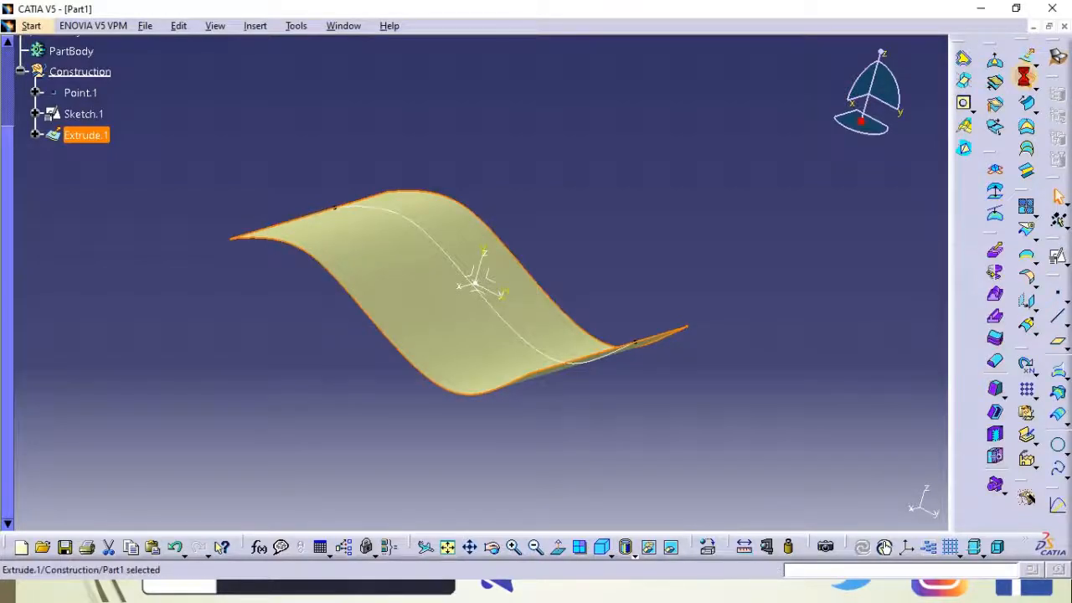
left_click(1025, 77)
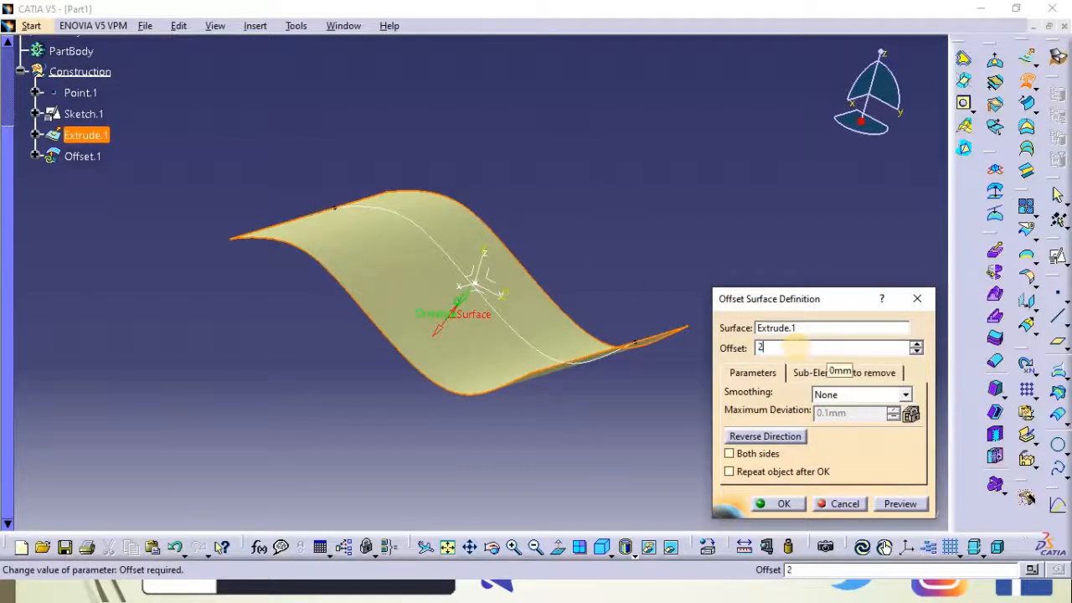
left_click(899, 503)
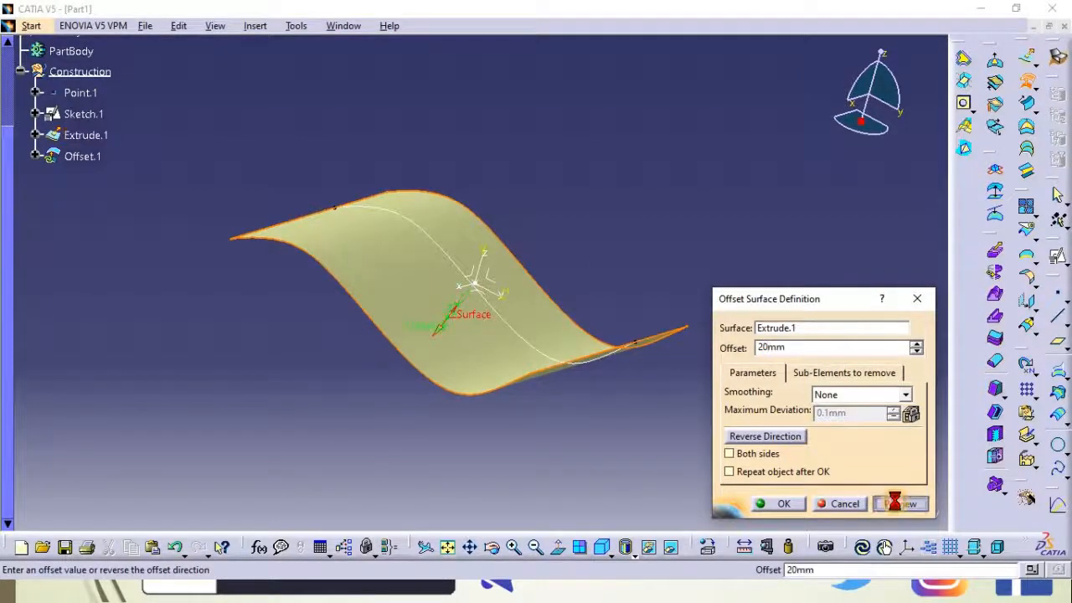
middle_click_drag(276, 360, 402, 203)
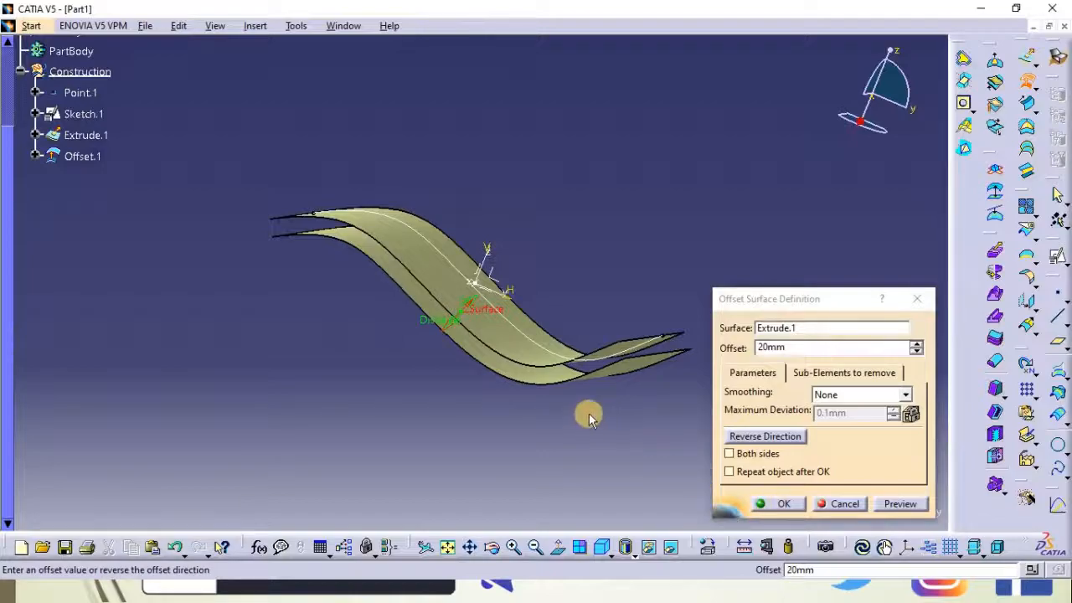
left_click(764, 442)
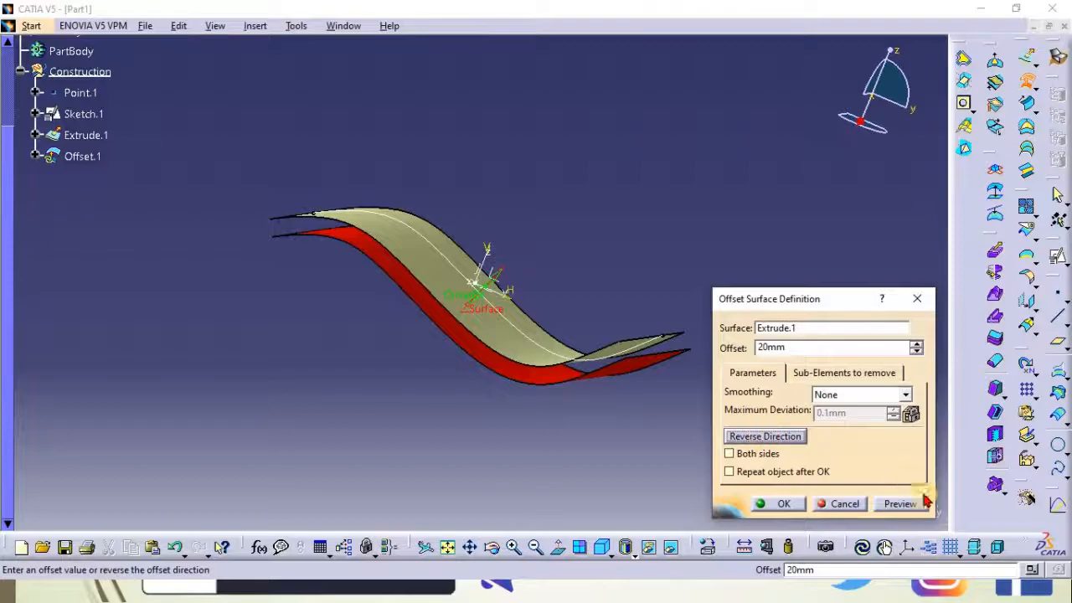
left_click(777, 508)
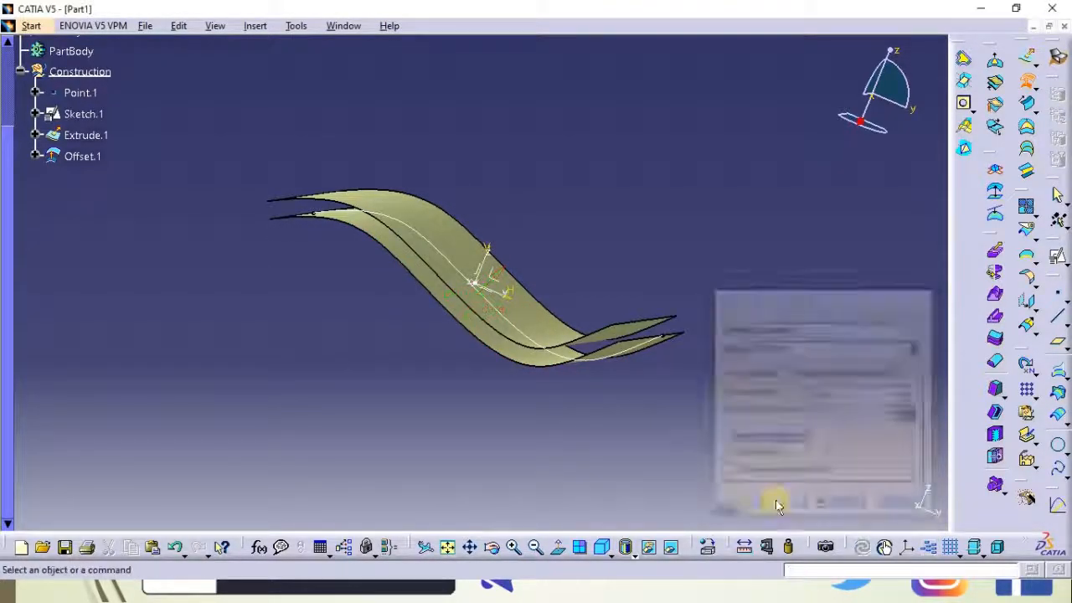
Create a blend surface joining the near end edges of the offset surface and the extruded surface
middle_click_drag(567, 184, 601, 215)
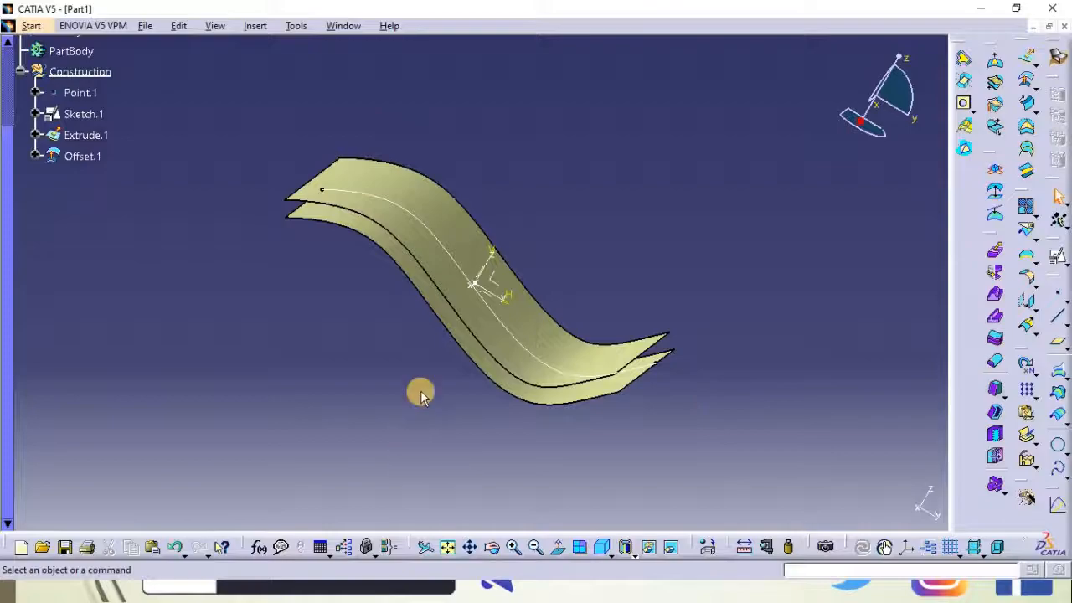
middle_click_drag(393, 381, 363, 224)
middle_click(347, 147)
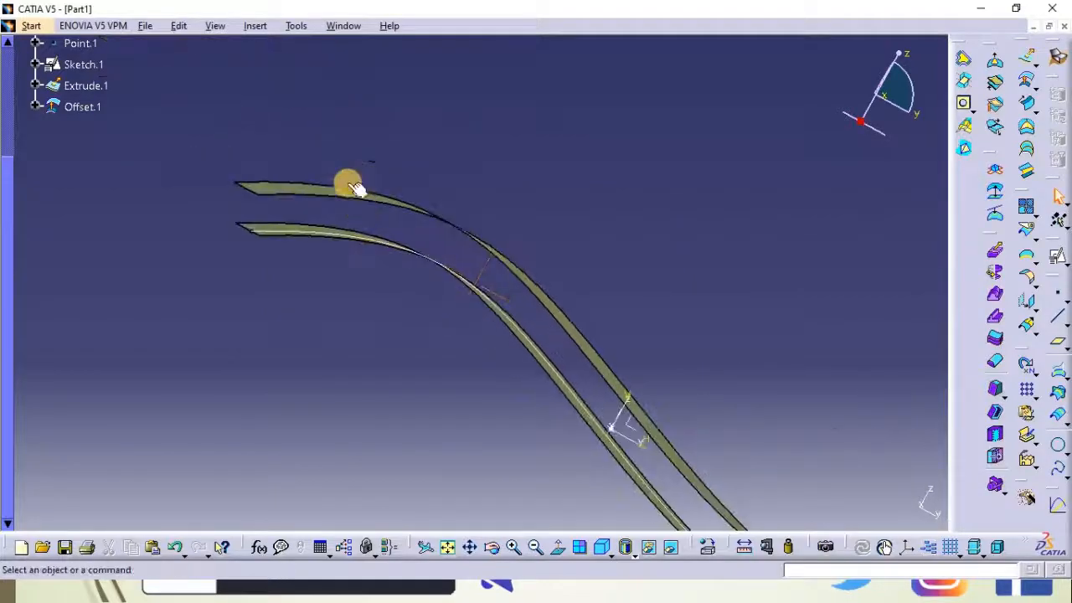
middle_click_drag(494, 222, 656, 368)
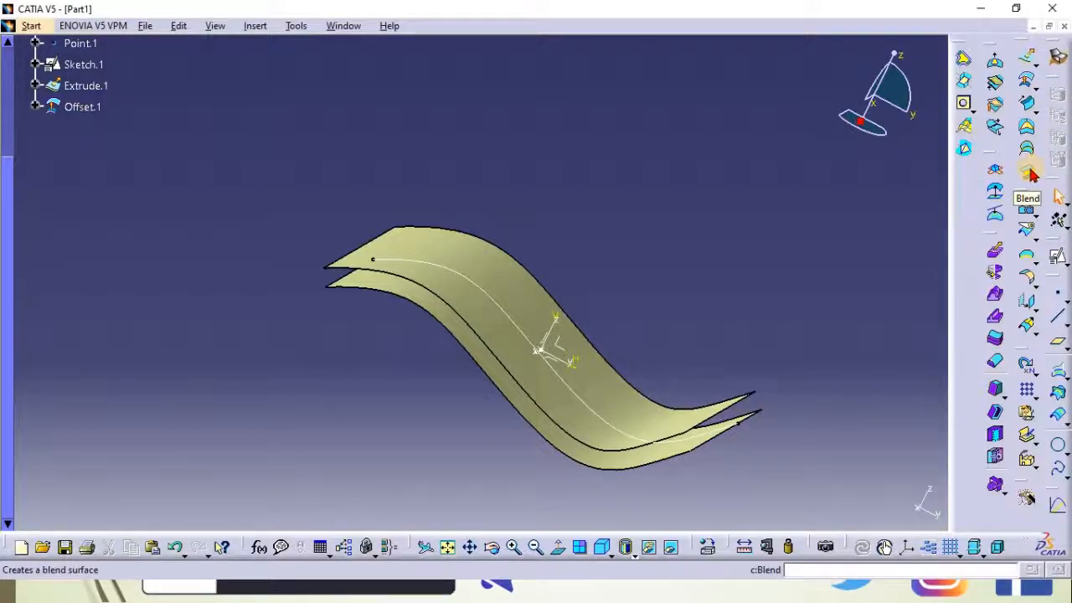
middle_click_drag(340, 147, 621, 163)
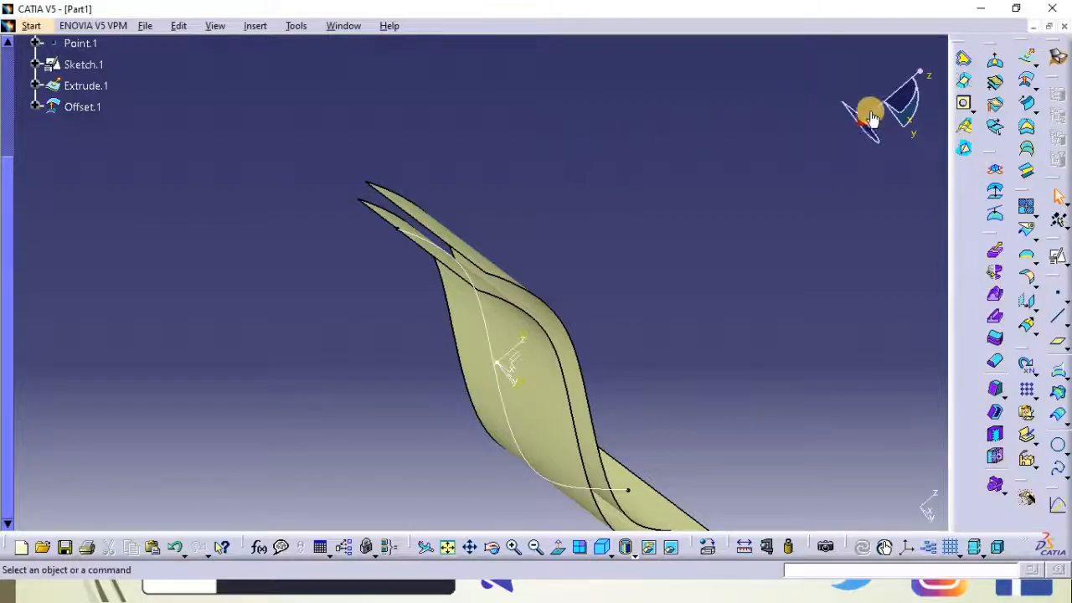
left_click(1028, 171)
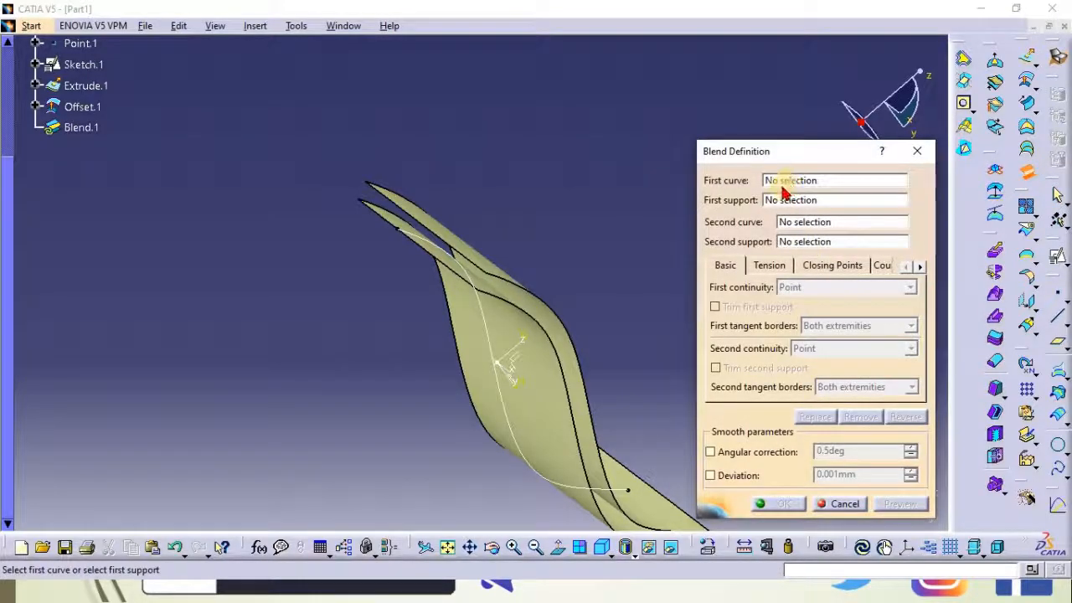
left_click(394, 201)
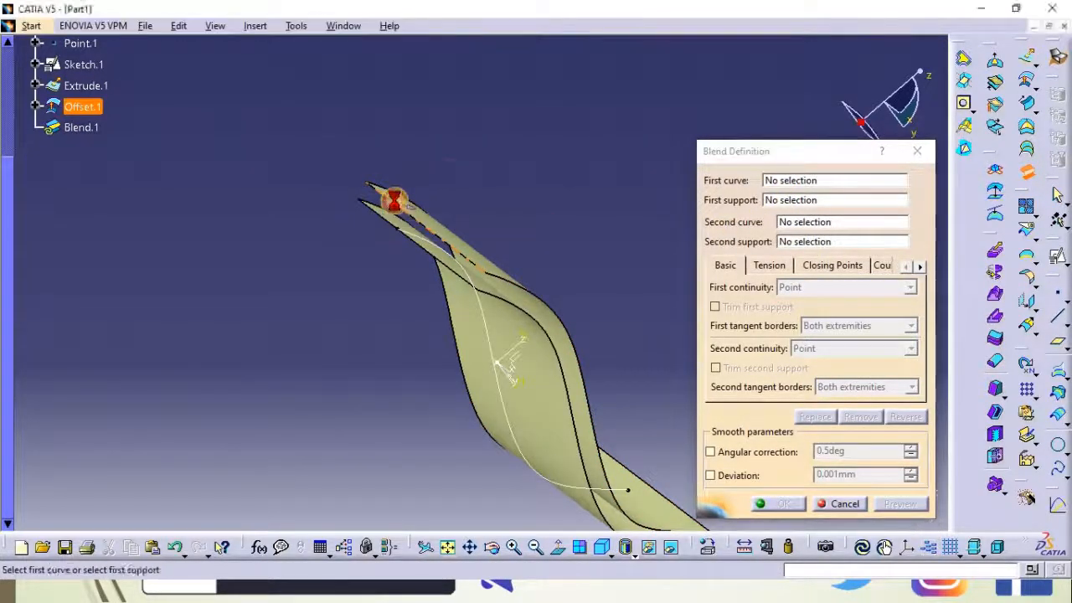
left_click(782, 200)
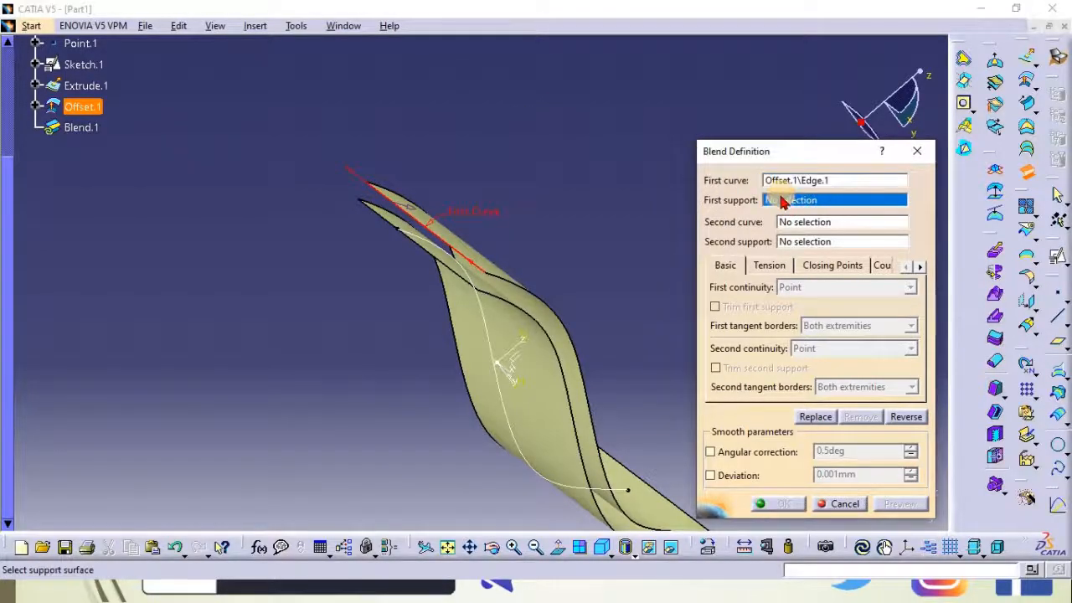
left_click(798, 222)
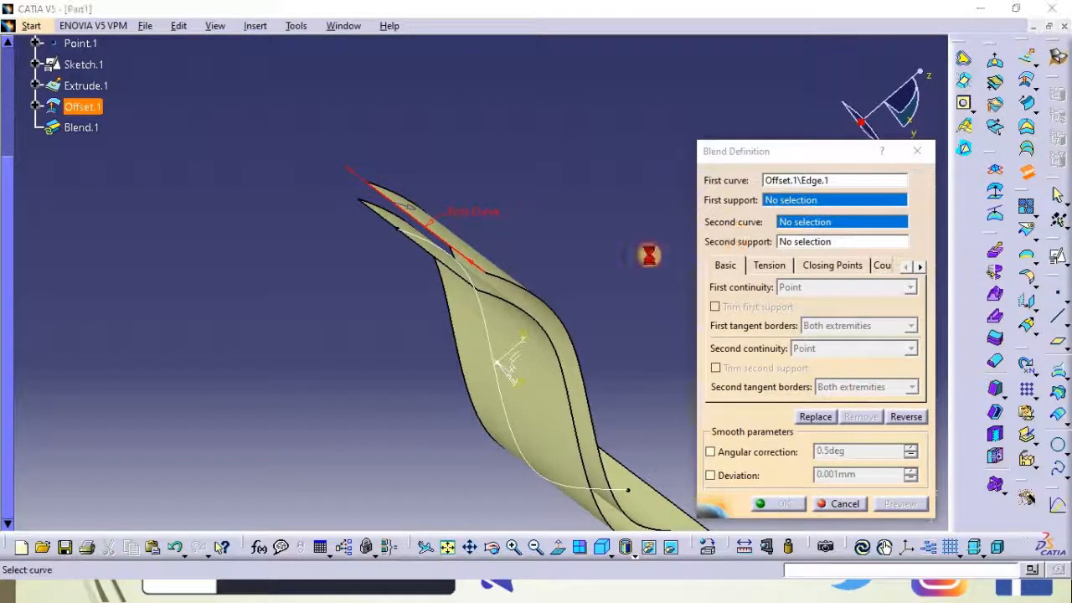
left_click(378, 219)
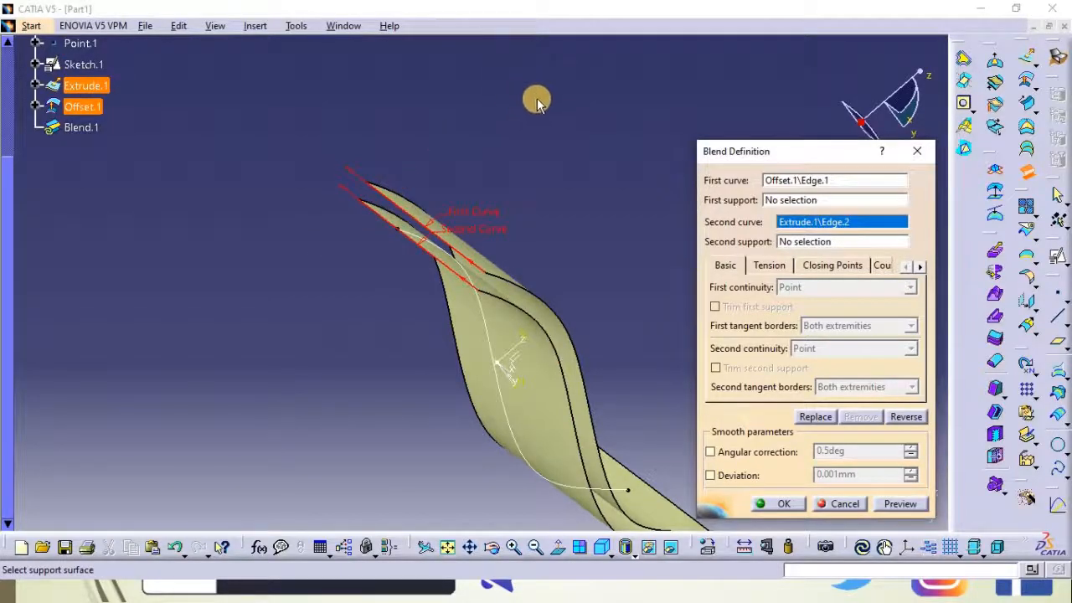
left_click(769, 505)
Create a second blend surface joining the opposite end edges of the offset and extruded surfaces
middle_click_drag(655, 277, 546, 67)
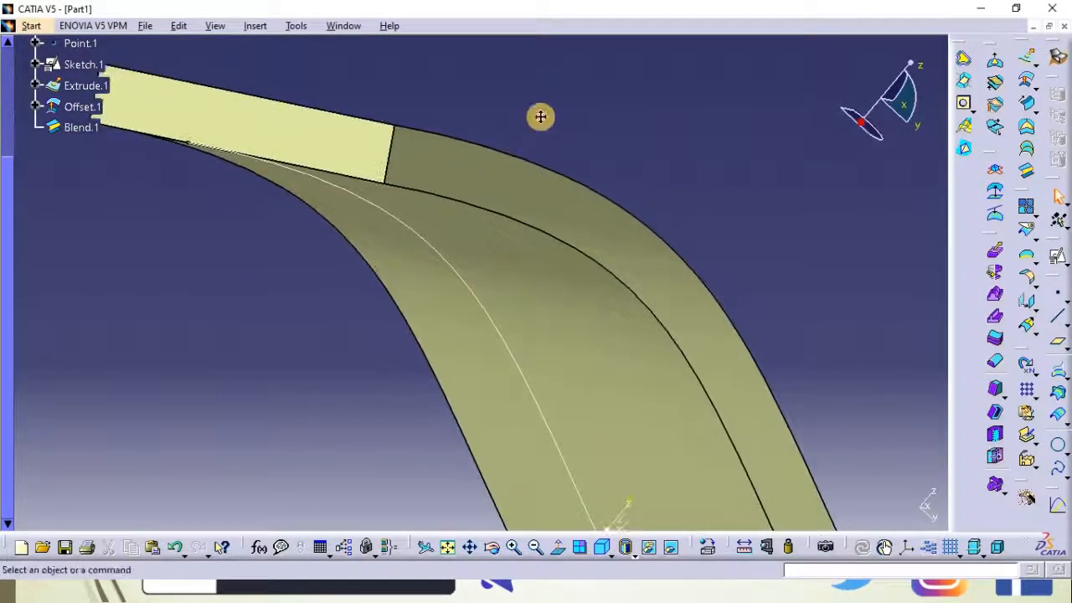
middle_click(307, 162)
middle_click_drag(333, 268, 427, 275)
middle_click_drag(426, 385, 617, 384)
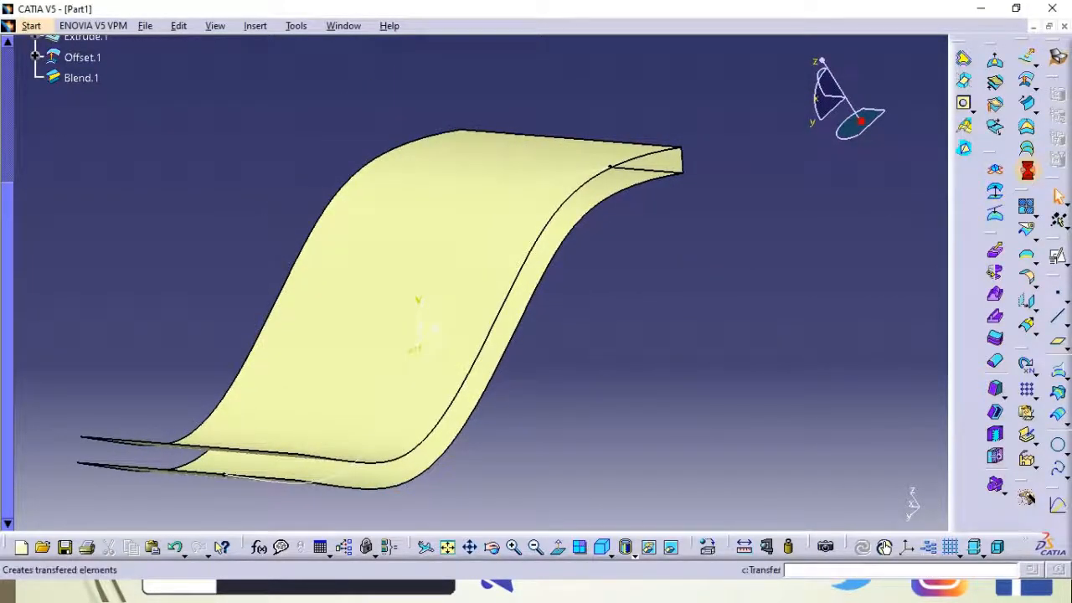
left_click(1028, 173)
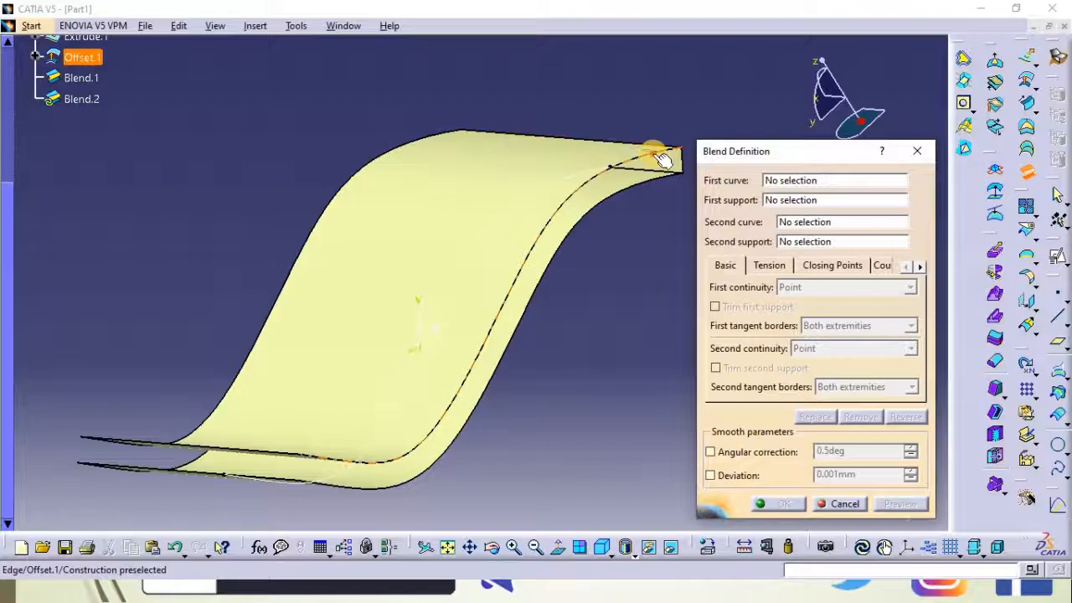
left_click(661, 159)
left_click(621, 192)
left_click(772, 508)
Start a sweep with two guide curves, using the first blend surface's edge as the profile
middle_click_drag(577, 321, 371, 240)
middle_click_drag(216, 184, 375, 152)
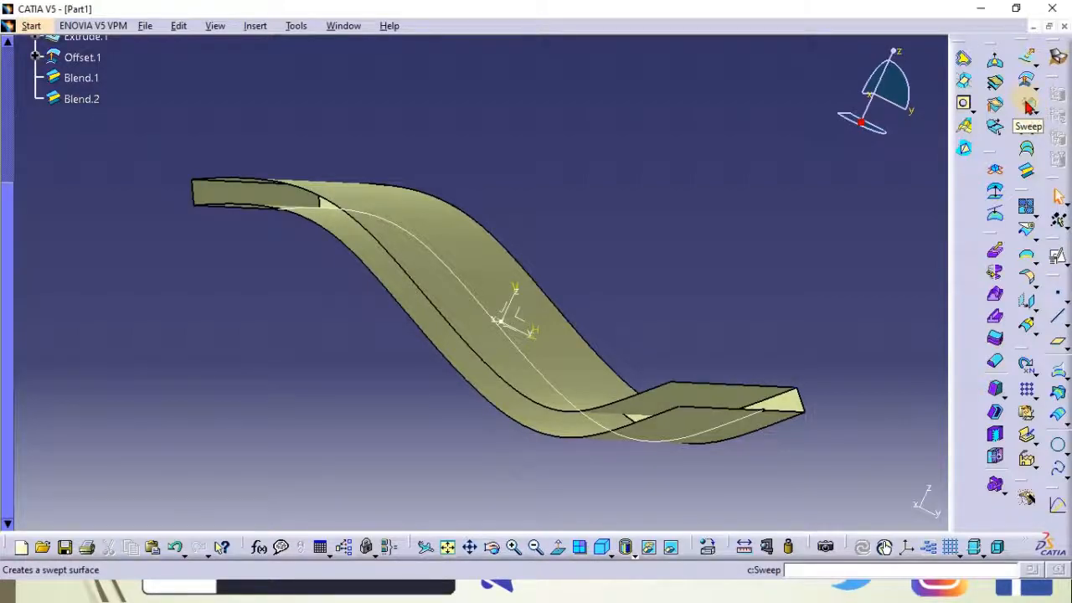
left_click(1037, 121)
left_click(1037, 124)
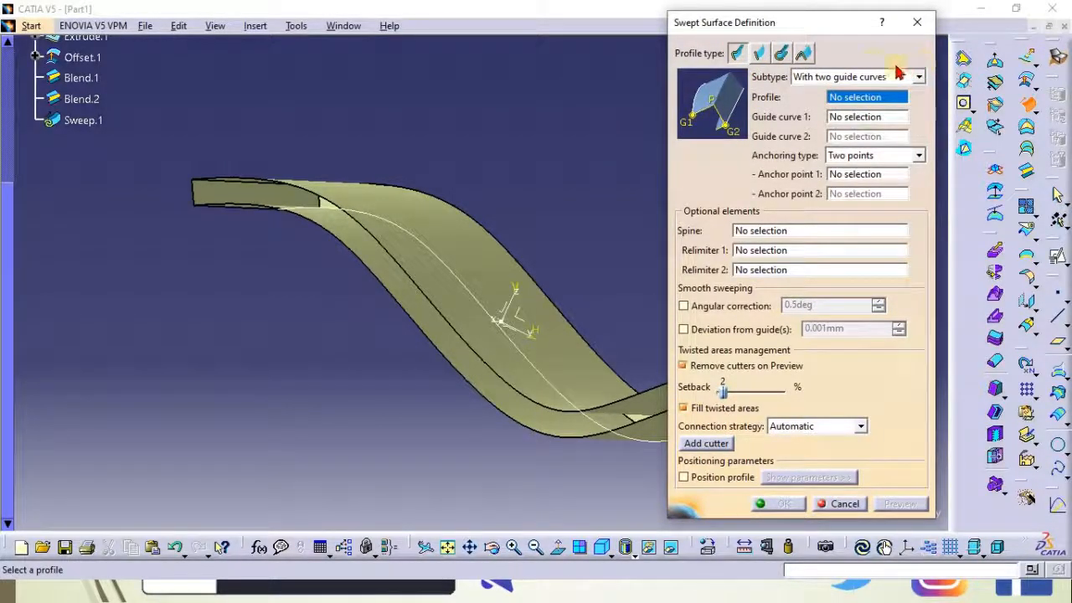
left_click(843, 77)
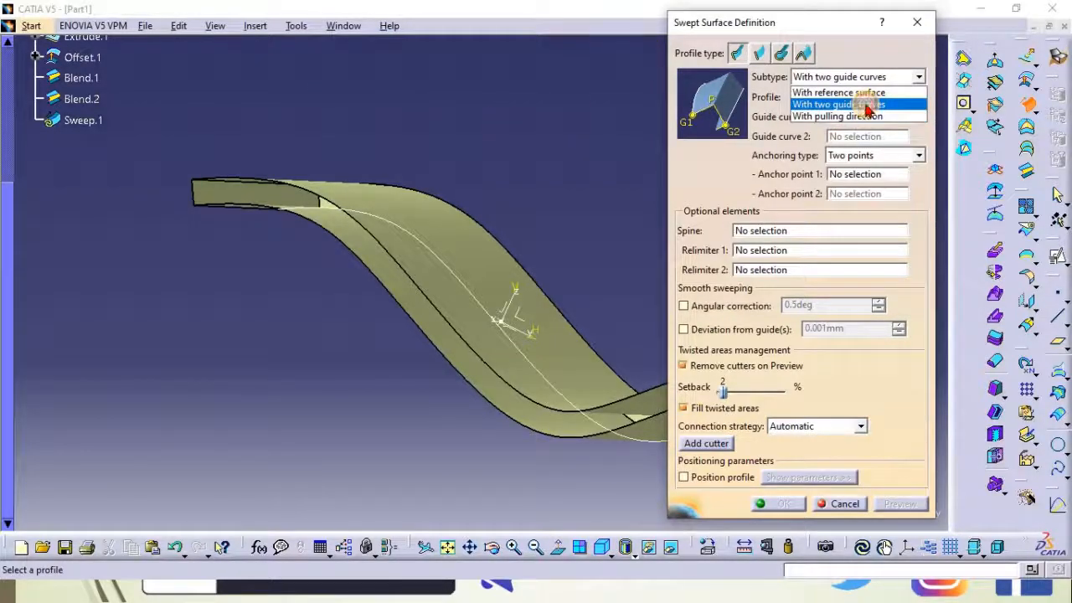
left_click(868, 106)
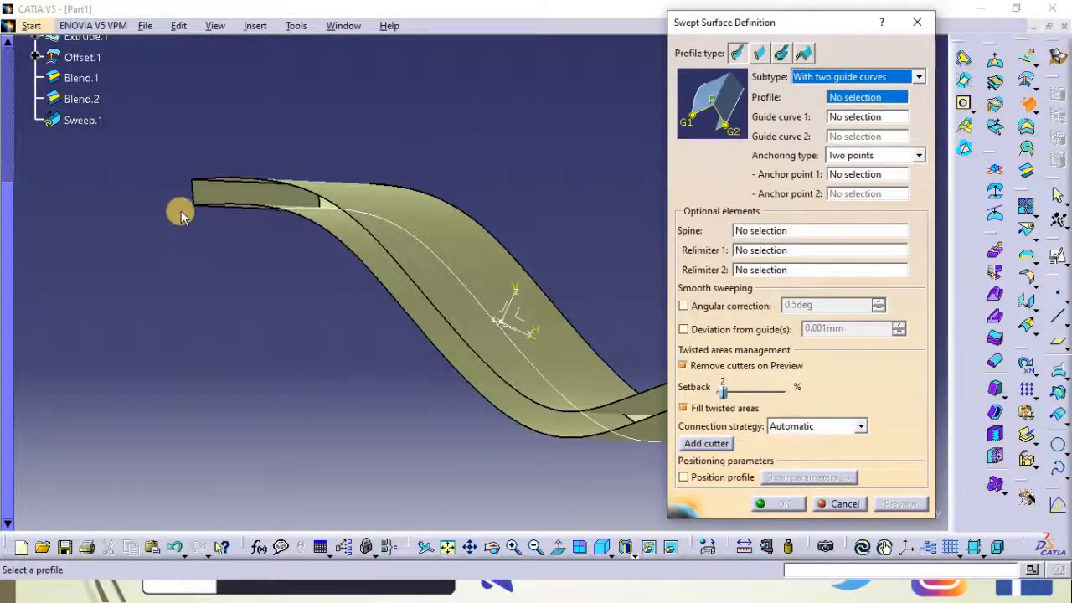
left_click(193, 184)
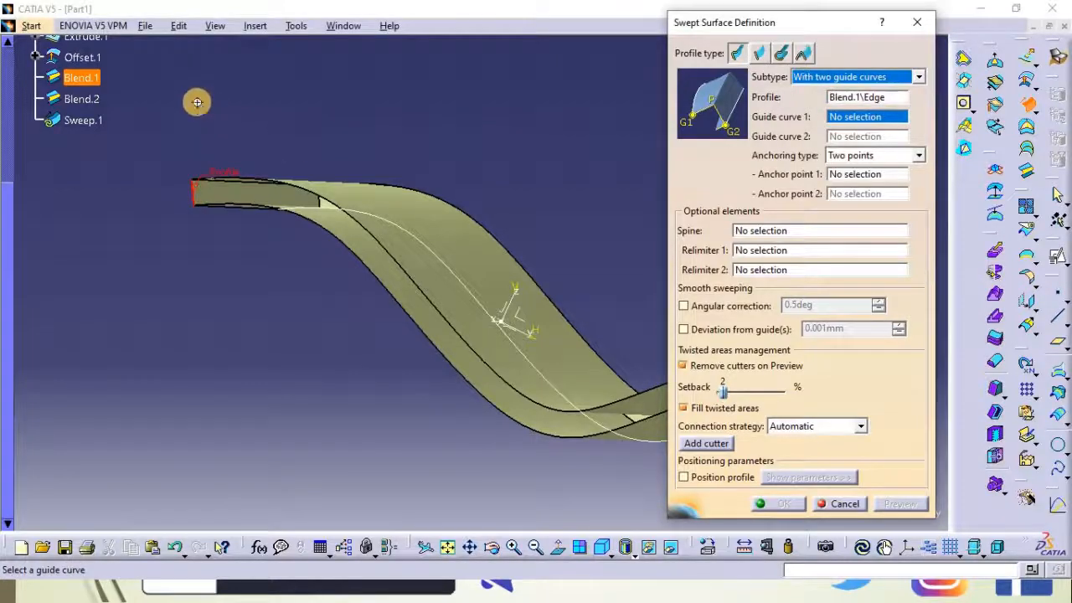
middle_click_drag(242, 179, 371, 173)
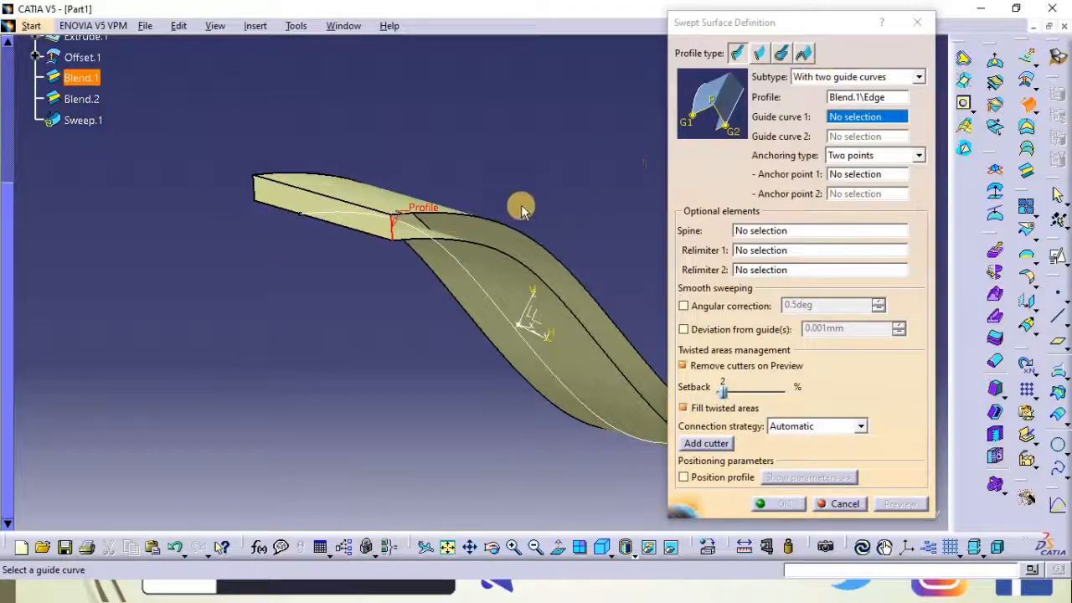
Pick the offset and extruded surface edges as guide curves, their end vertices as anchor points, and confirm the sweep
left_click(492, 222)
middle_click_drag(594, 206, 376, 187)
left_click(355, 138)
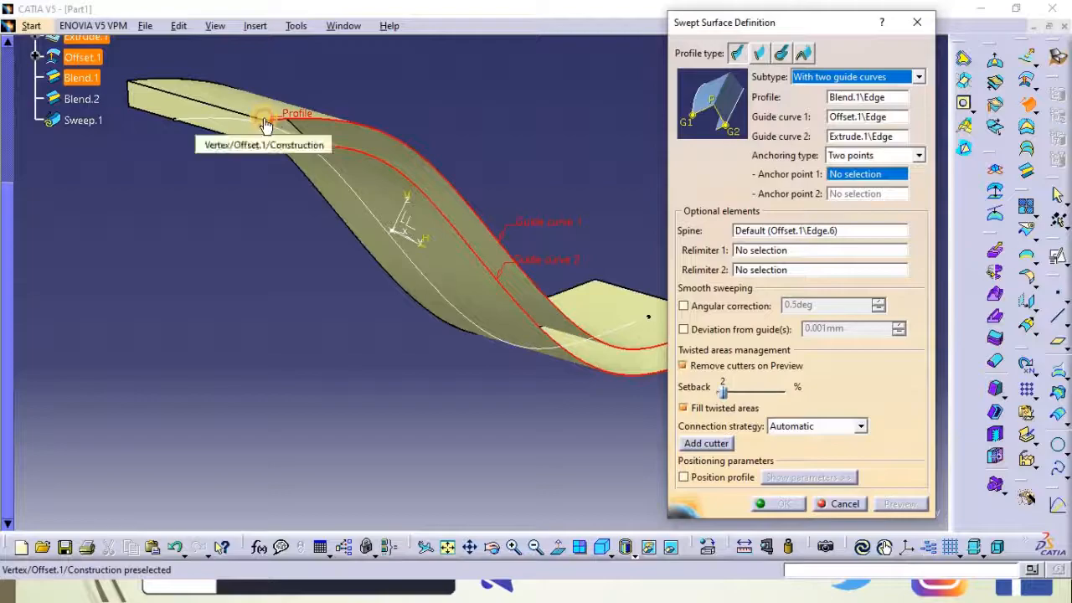
left_click(263, 117)
left_click(273, 151)
middle_click_drag(337, 366, 178, 327)
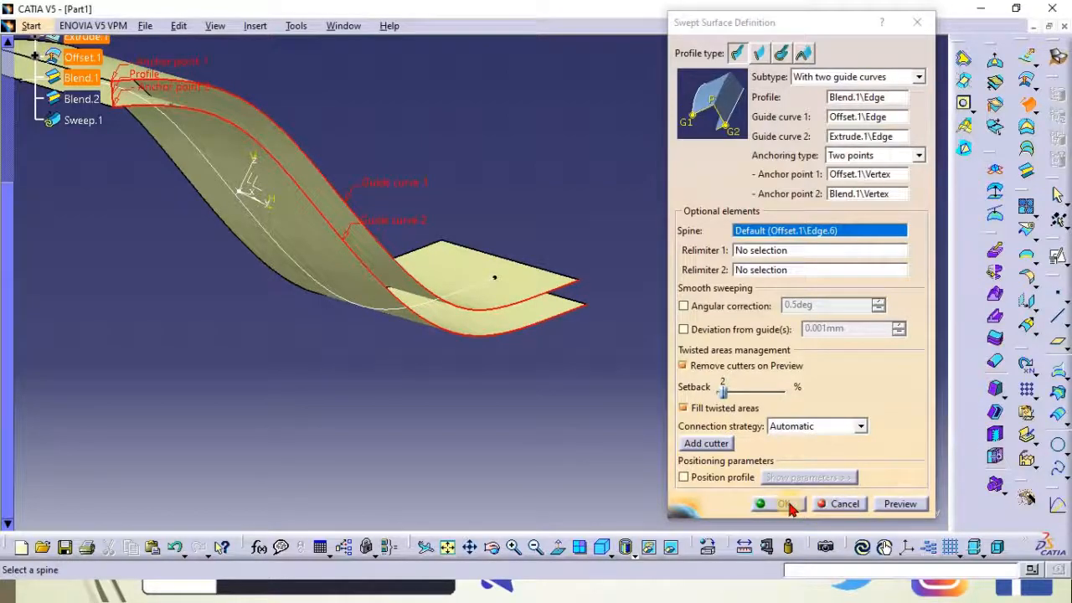
middle_click_drag(670, 192, 555, 176)
middle_click_drag(285, 235, 383, 251)
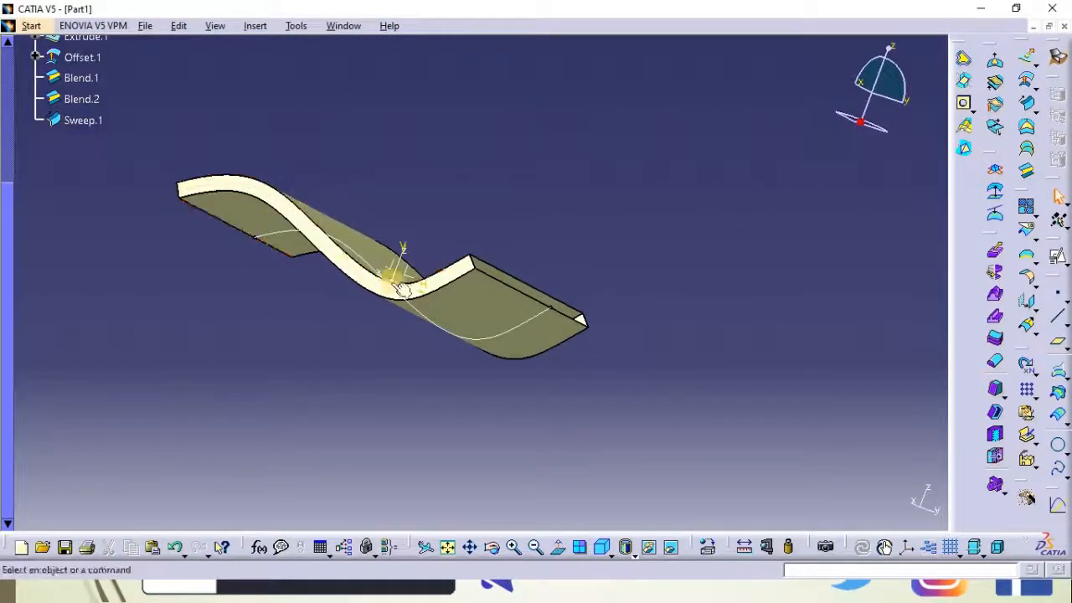
Try a sweep with pulling direction using the second blend's edges as profile and guide, and the Y axis as direction
middle_click_drag(316, 139, 636, 255)
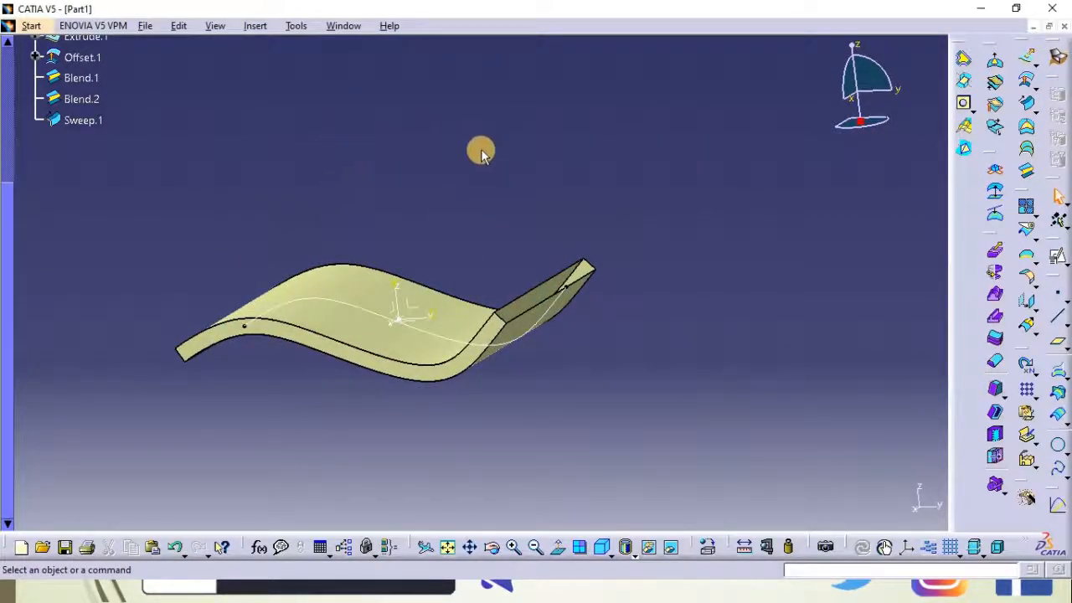
middle_click_drag(670, 222, 491, 311)
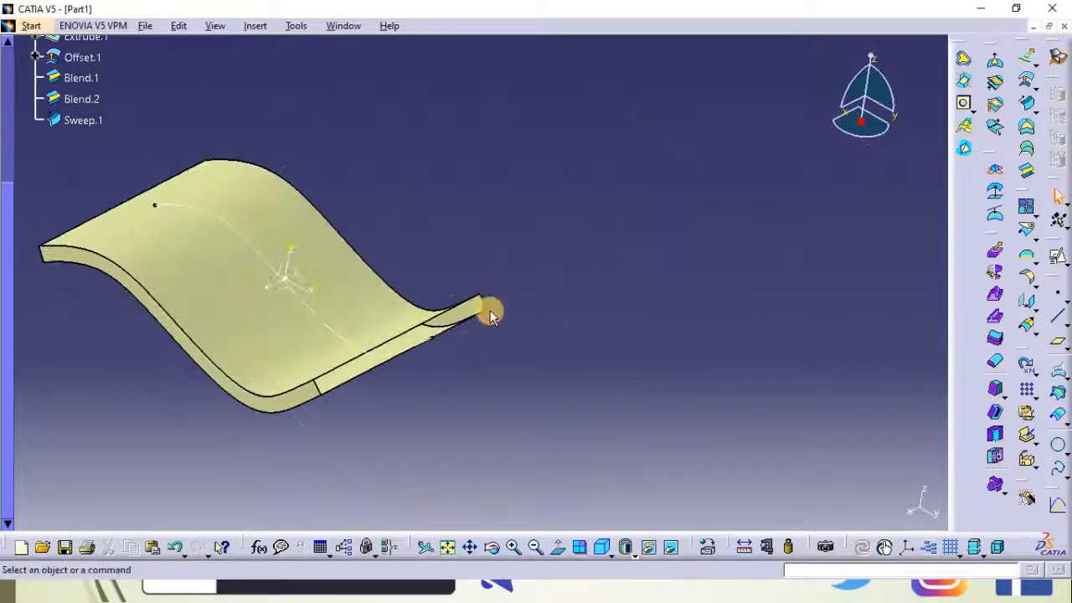
left_click(1028, 101)
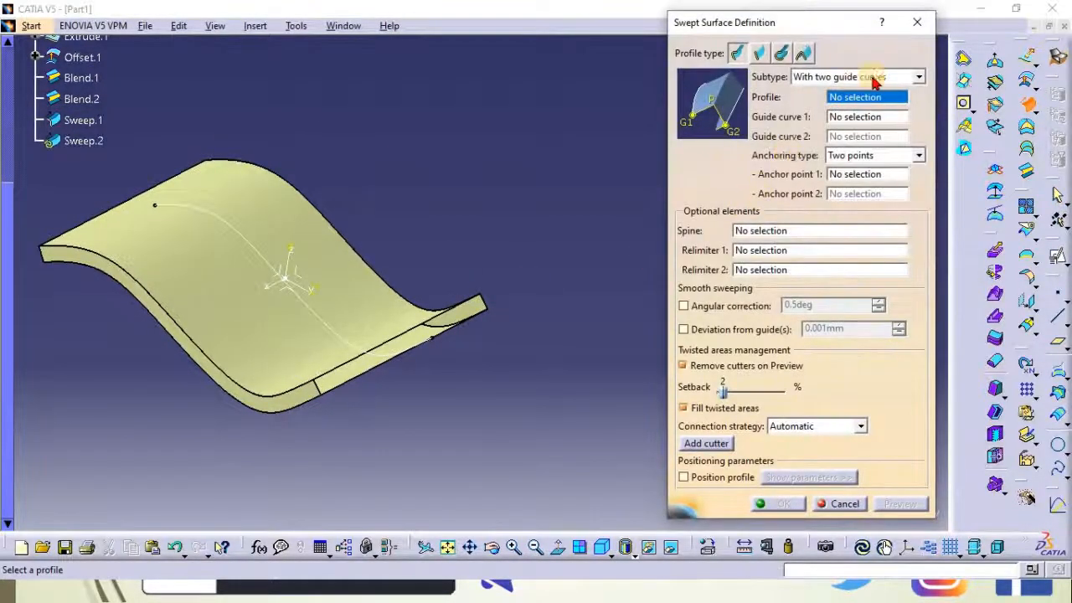
left_click(825, 76)
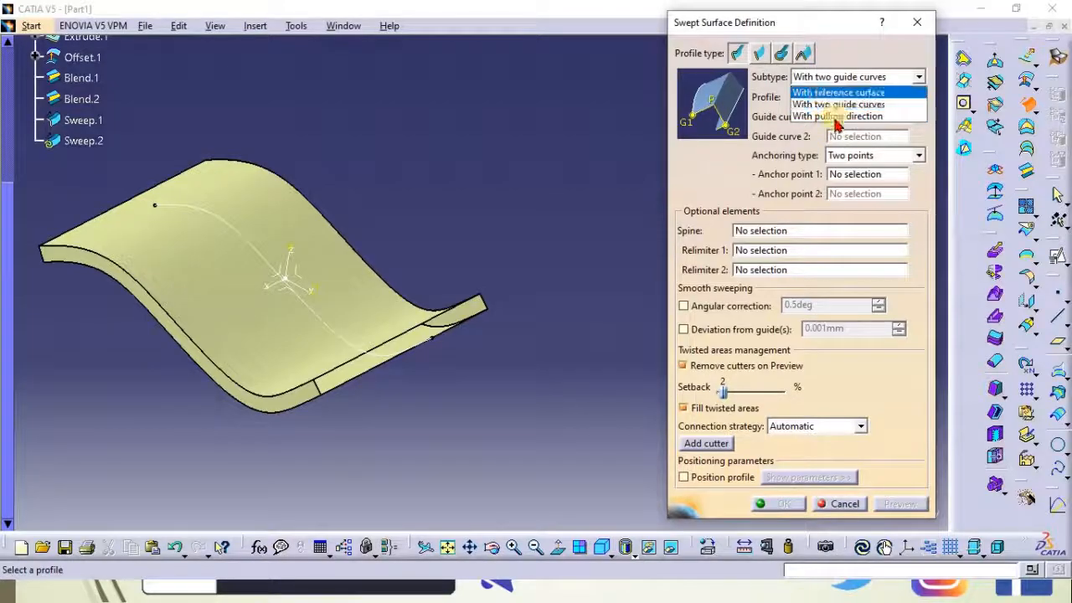
left_click(833, 116)
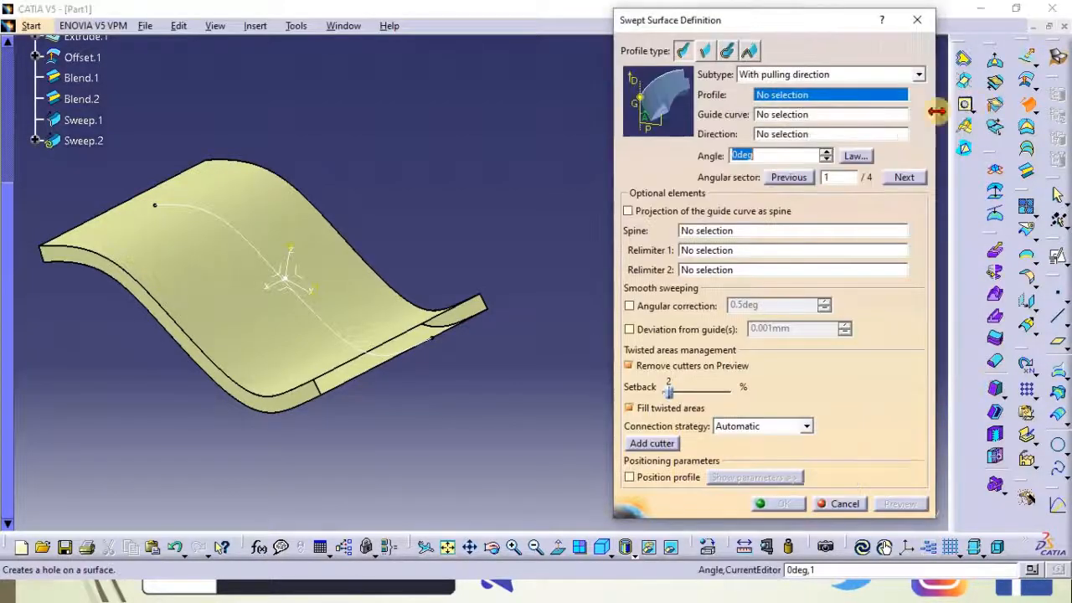
middle_click_drag(414, 179, 349, 26)
middle_click_drag(474, 199, 344, 52)
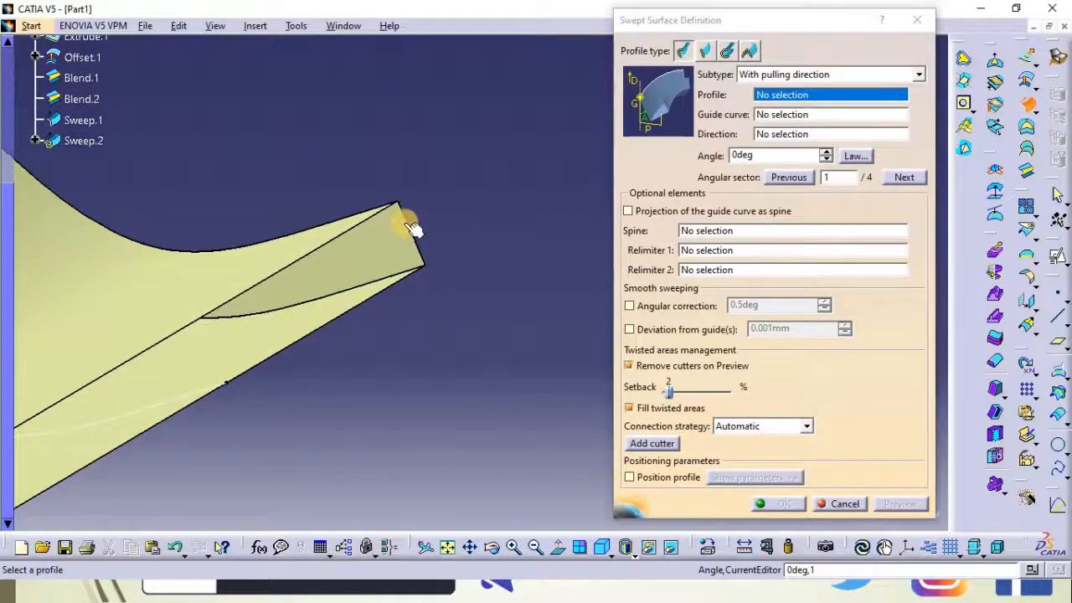
left_click(409, 228)
middle_click_drag(469, 162, 489, 276)
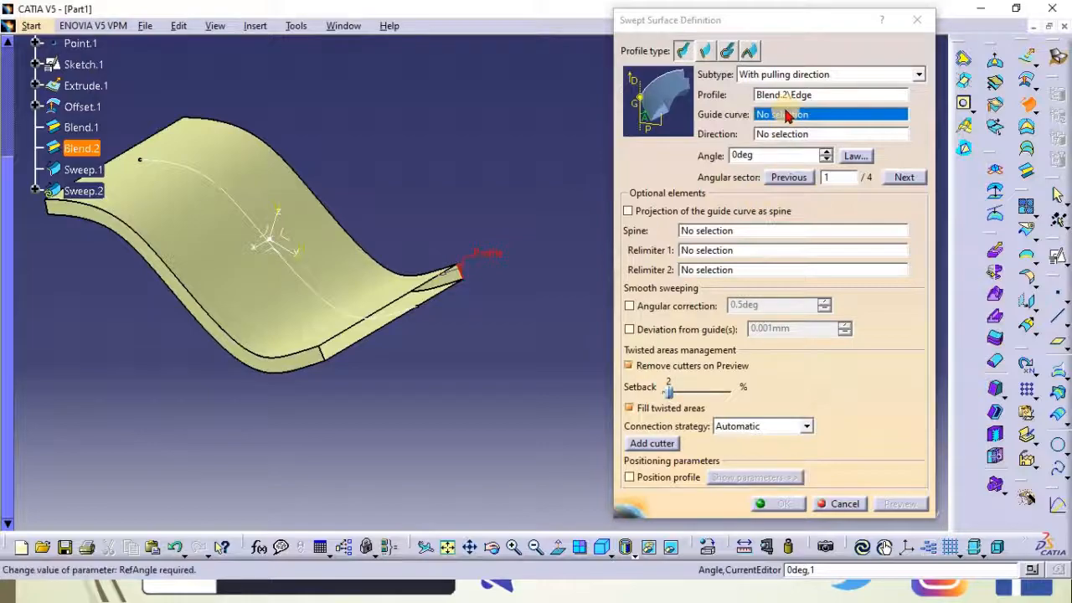
left_click(429, 267)
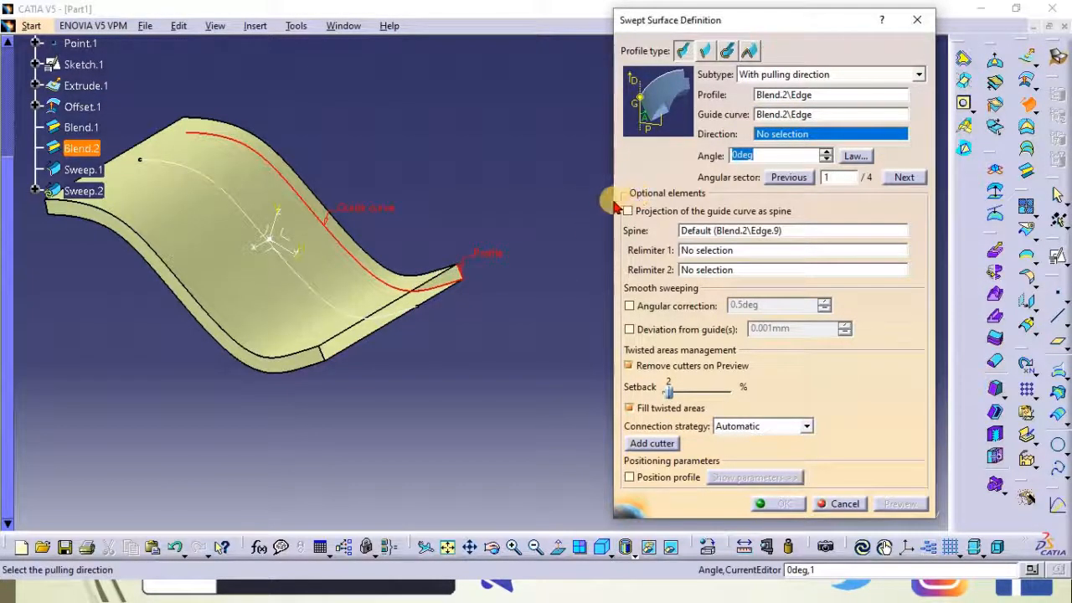
left_click(284, 246)
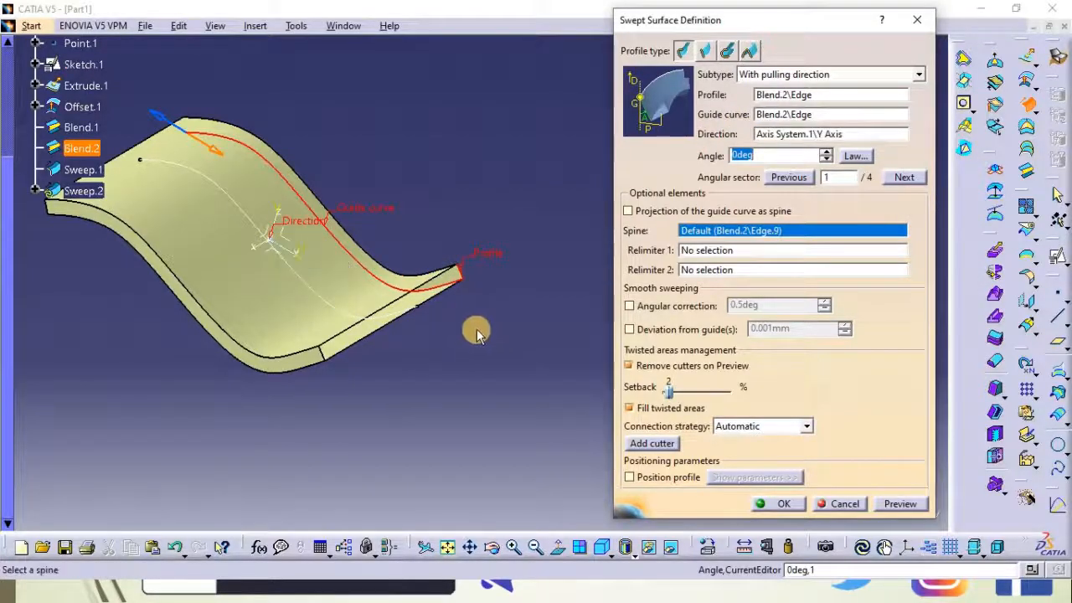
Preview the pulling-direction sweep, dismiss the error and warnings, and cancel it
middle_click_drag(504, 312, 424, 269)
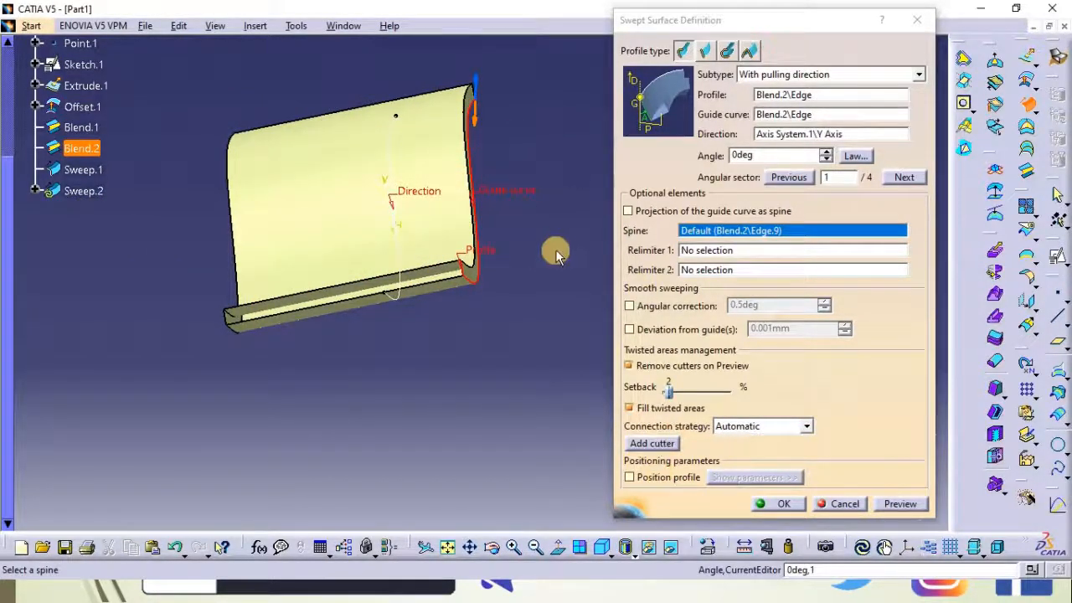
middle_click_drag(436, 327, 455, 289)
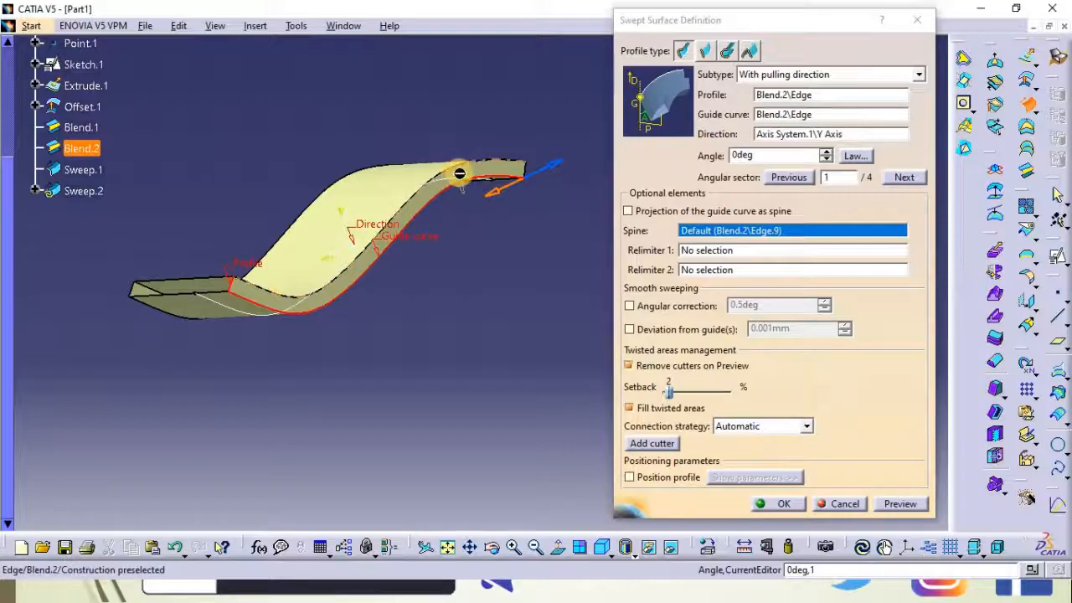
right_click(475, 173)
left_click(523, 217)
middle_click_drag(350, 119, 443, 143)
left_click(899, 506)
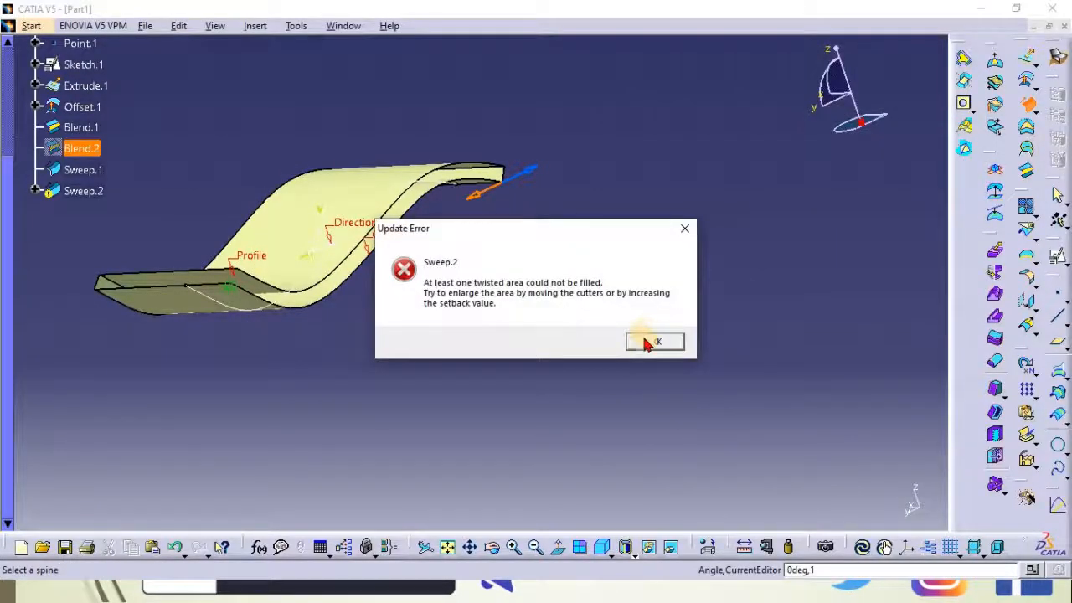
left_click(654, 342)
middle_click_drag(346, 174, 328, 95)
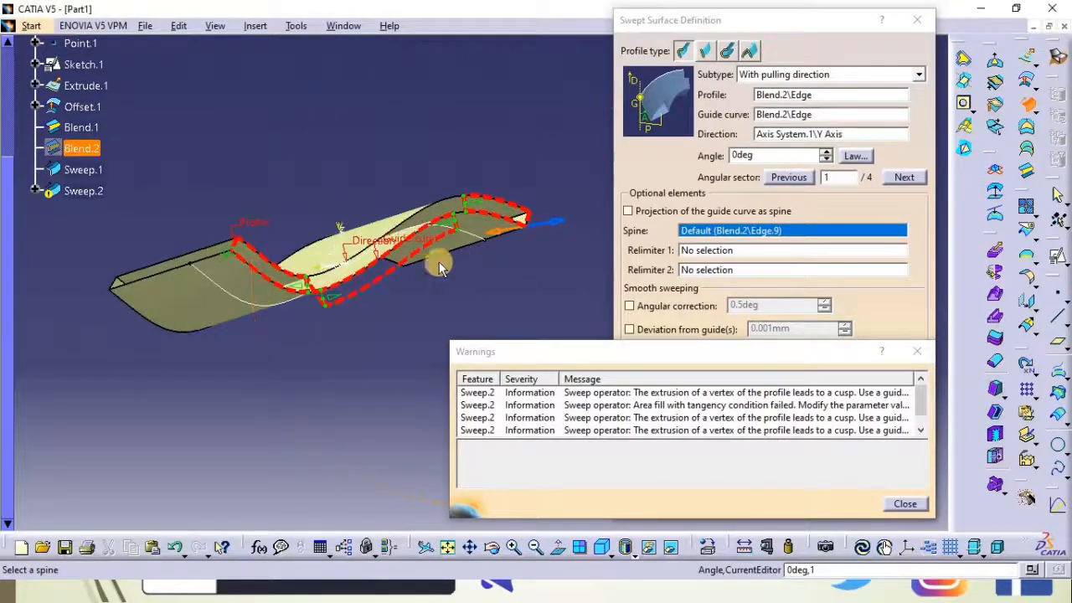
left_click(904, 504)
left_click(840, 505)
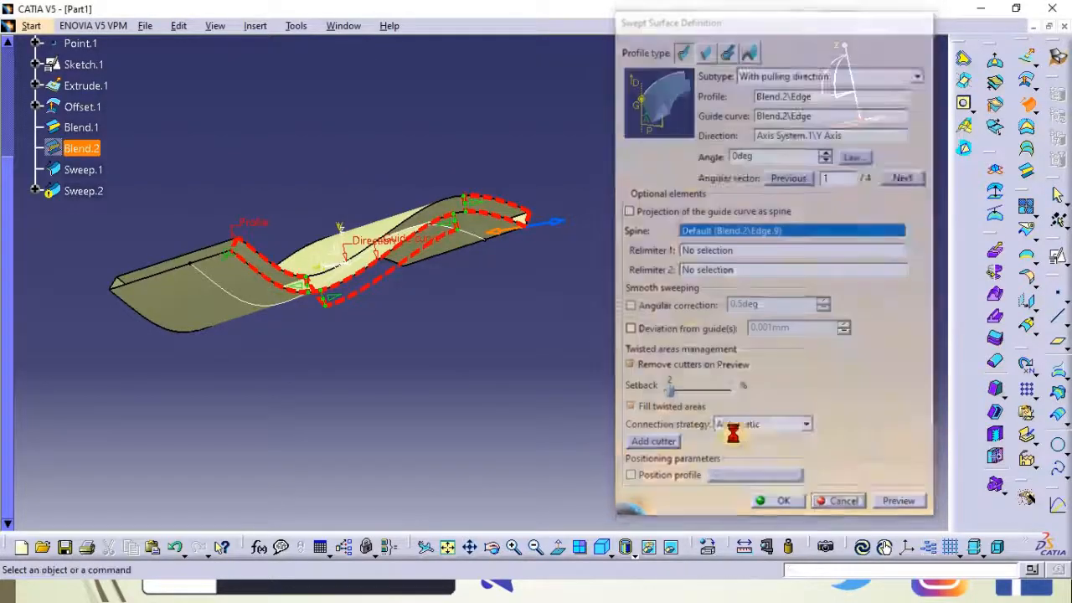
Start a pulling-direction sweep with the first sweep's end edge as profile, the extruded edge as guide, and the X axis as direction
middle_click_drag(323, 127, 426, 215)
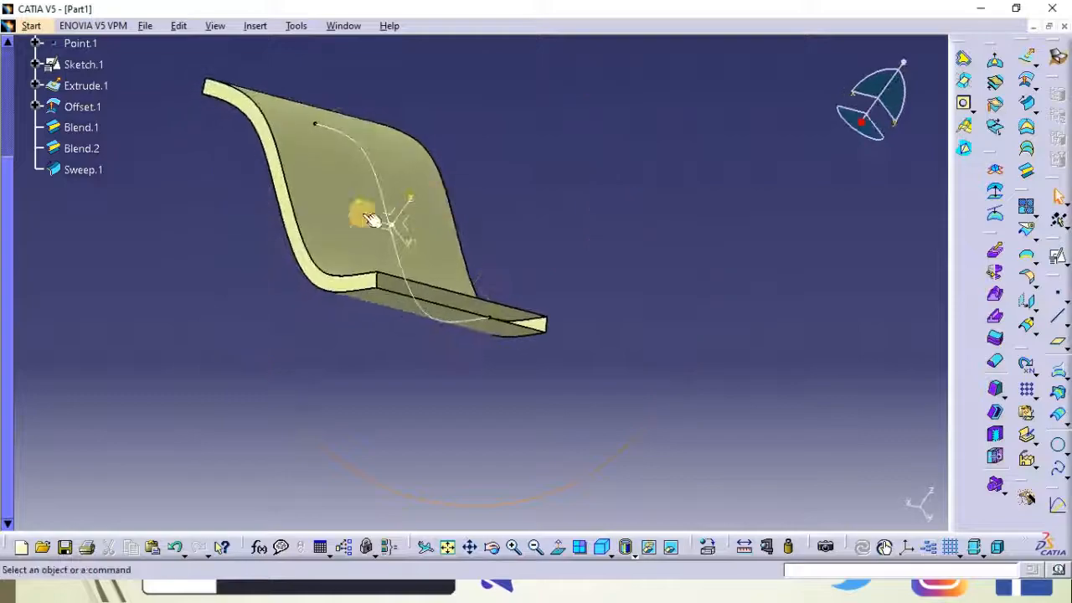
middle_click_drag(170, 227, 272, 285)
middle_click_drag(668, 256, 711, 278)
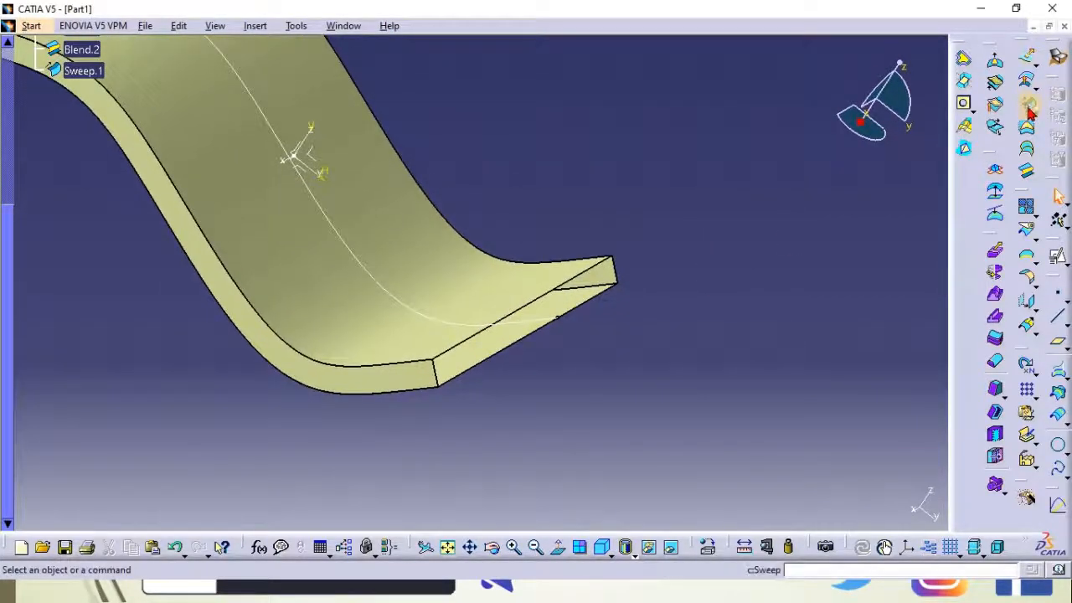
left_click(1026, 103)
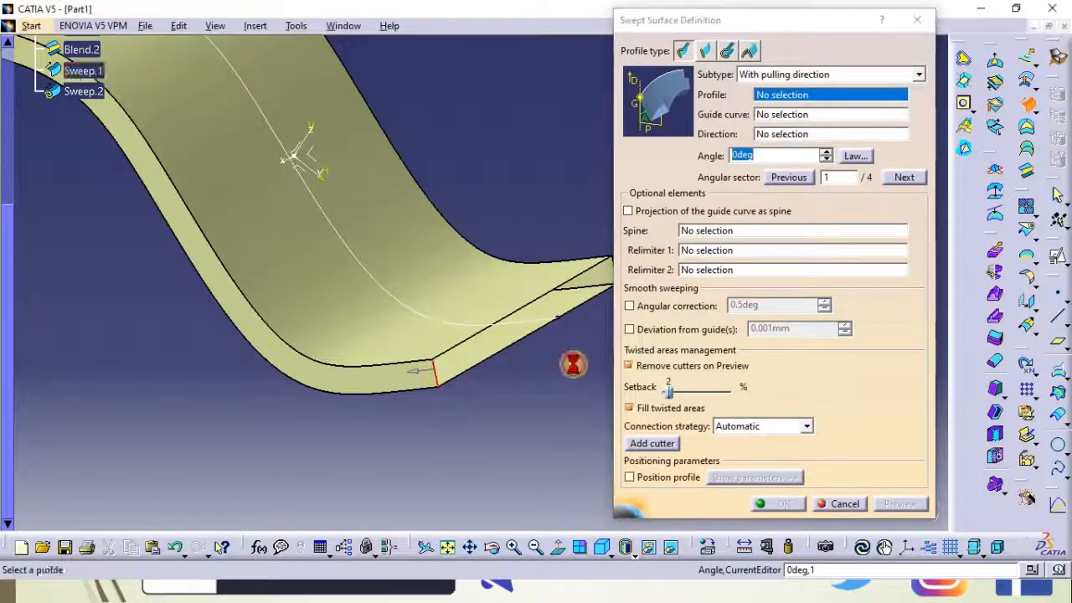
left_click(436, 373)
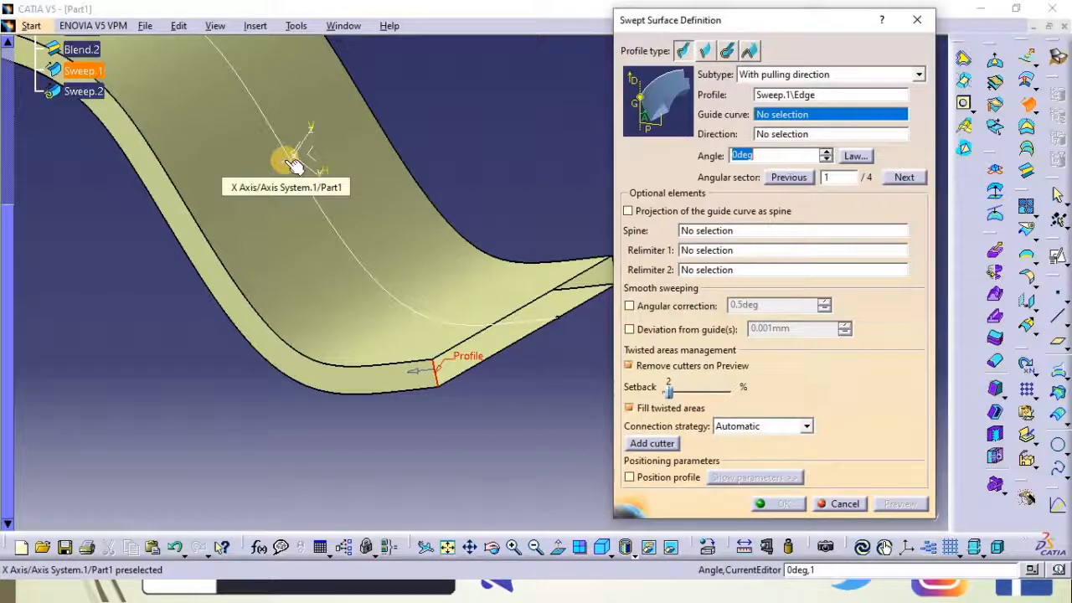
left_click(511, 343)
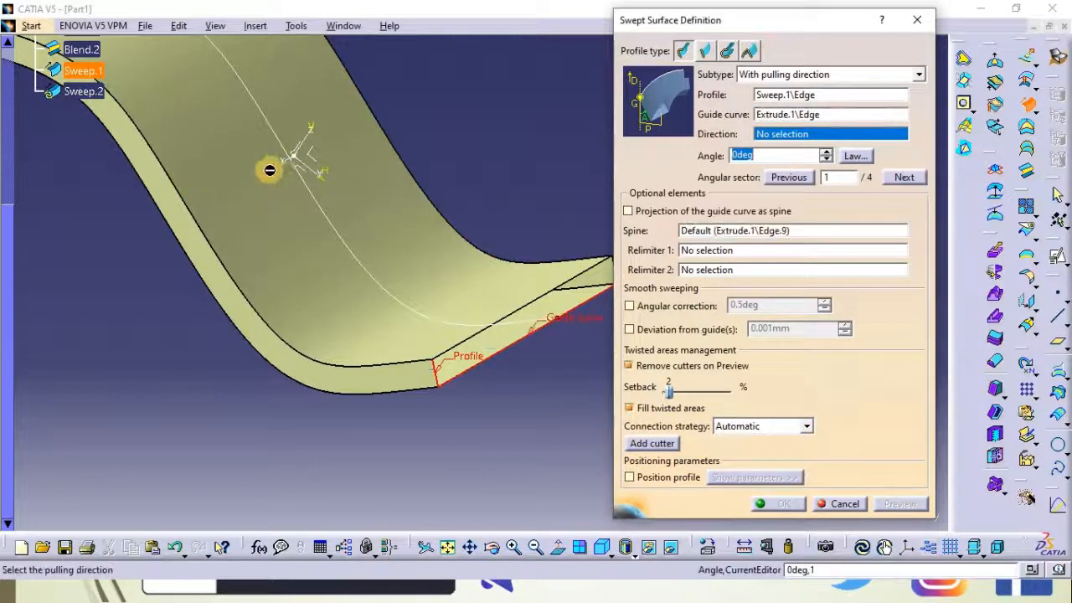
left_click(283, 161)
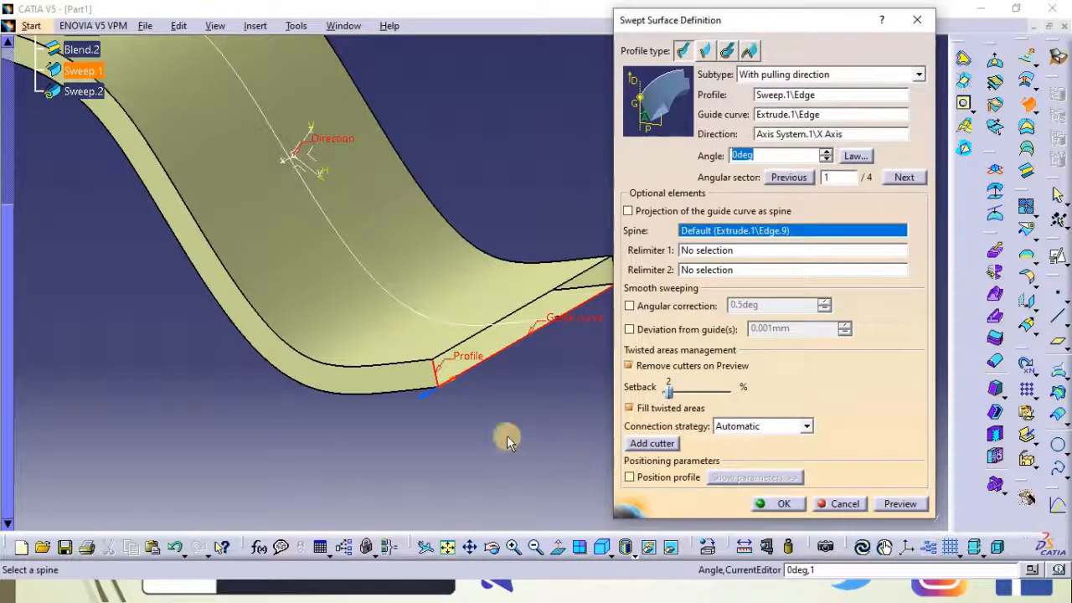
Preview the pulling-direction sweep, switch the angular sector to 3, preview again, dismiss the error and cancel the sweep
middle_click_drag(509, 457, 356, 437)
left_click(903, 505)
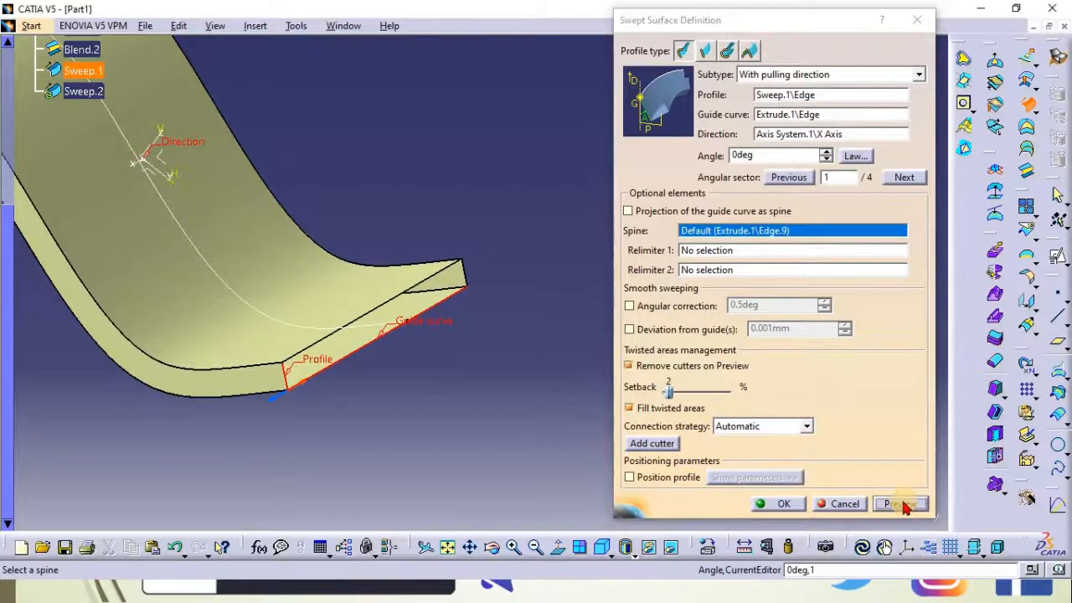
left_click(650, 341)
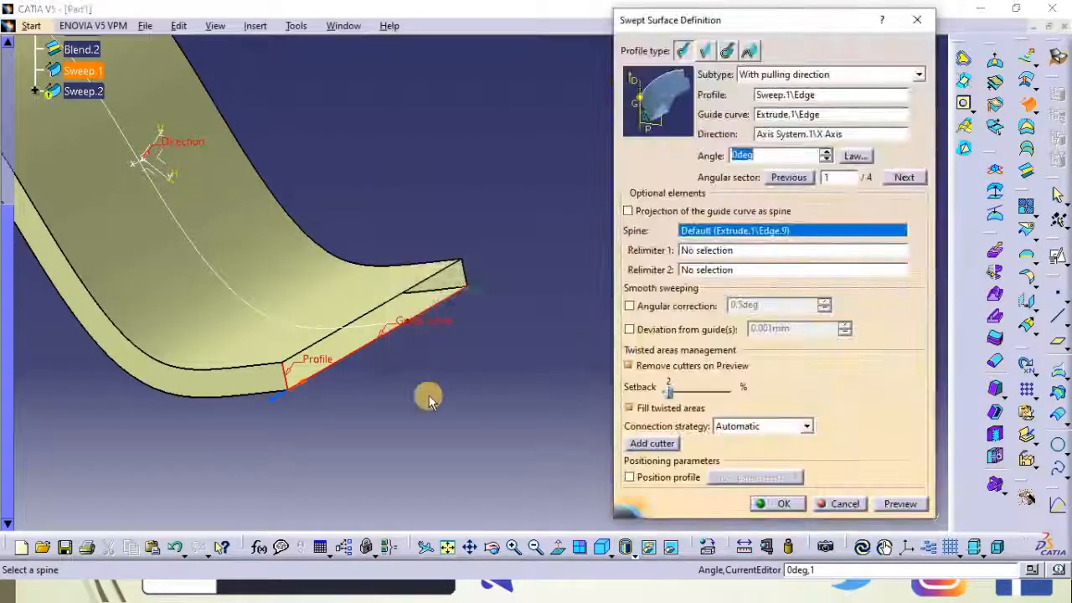
middle_click_drag(426, 340, 285, 409)
left_click(238, 392)
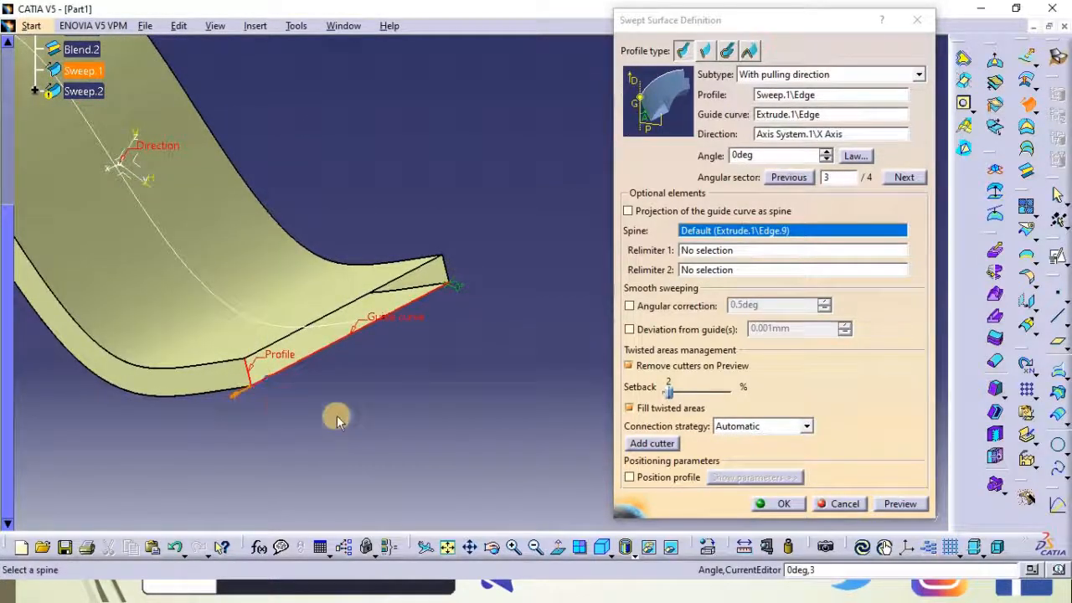
left_click(892, 505)
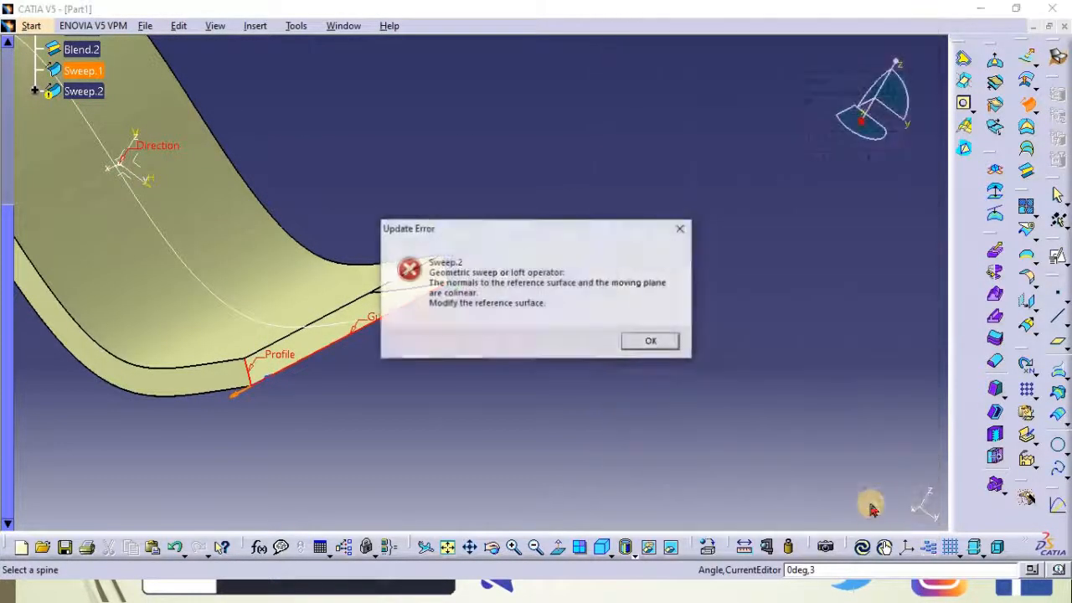
left_click(658, 342)
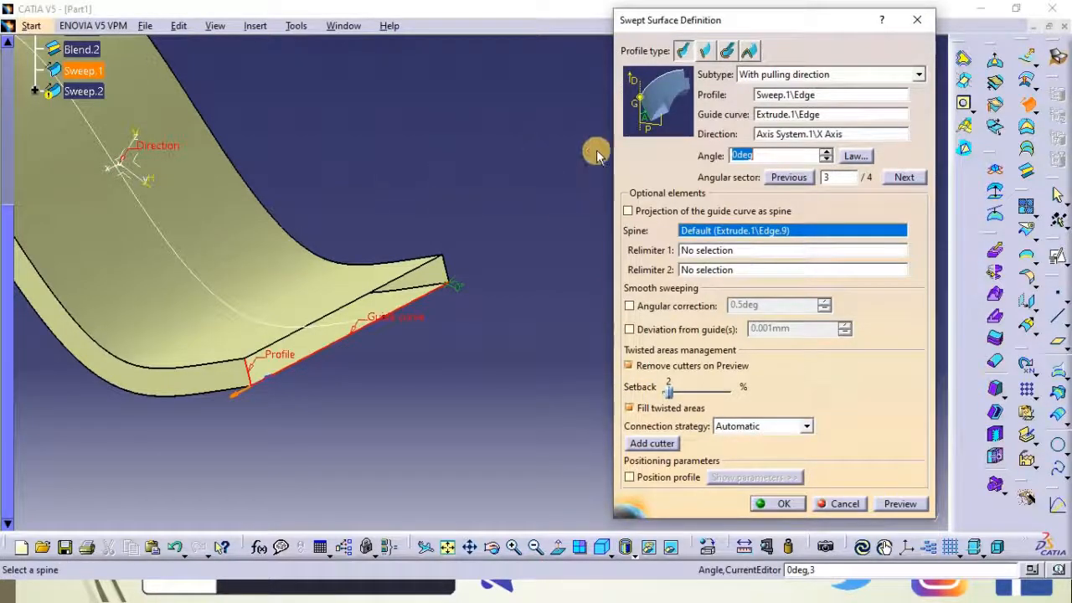
middle_click_drag(407, 192, 438, 335)
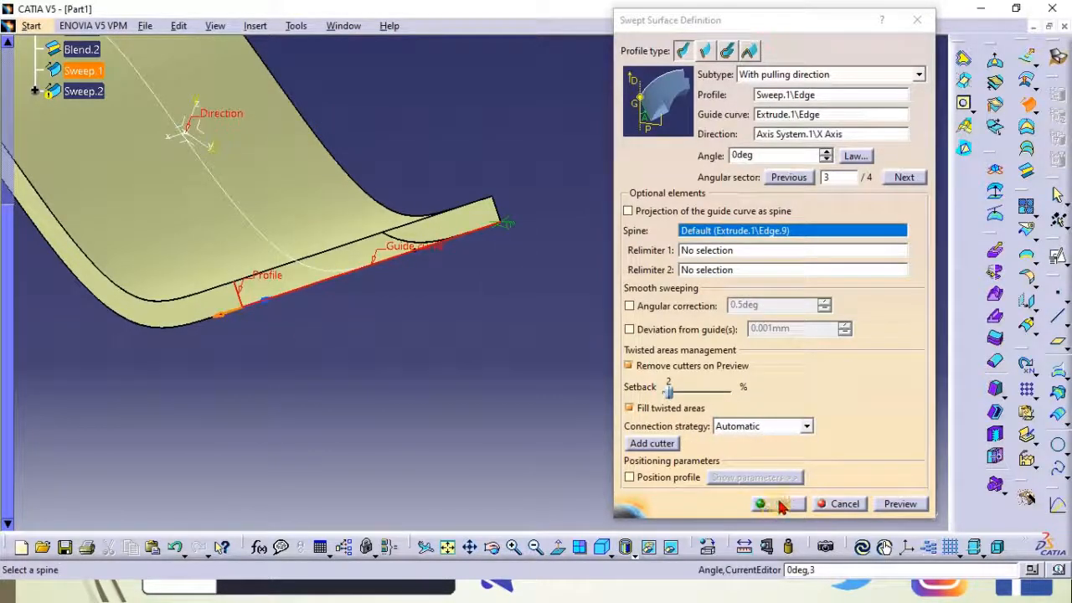
left_click(842, 503)
Create a fill surface bounded by the first sweep, extruded, second blend and offset edges at the open end
middle_click_drag(475, 148, 644, 252)
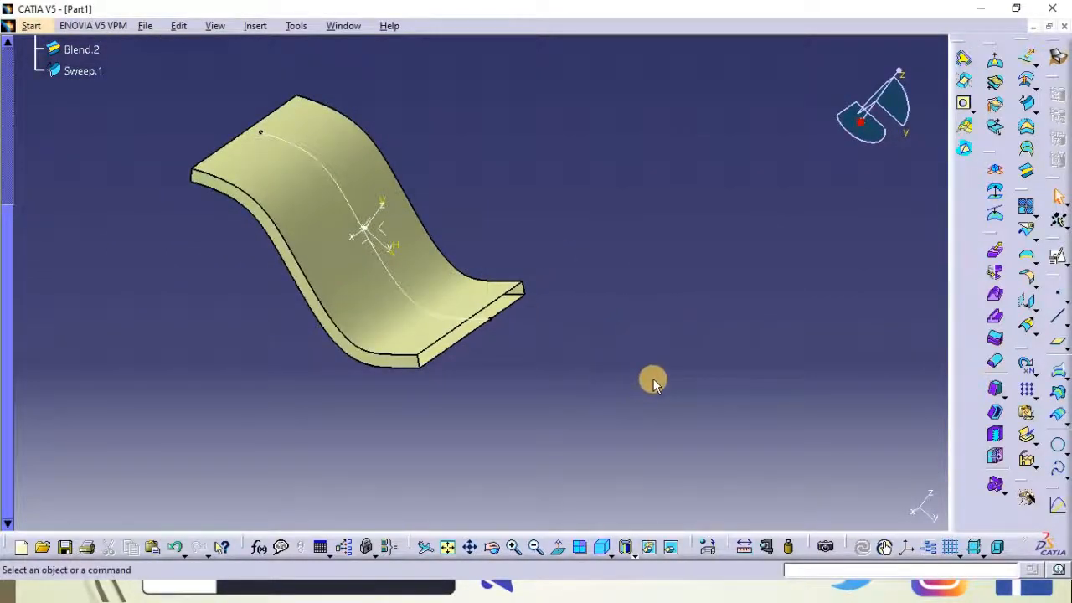
middle_click_drag(629, 371, 629, 270)
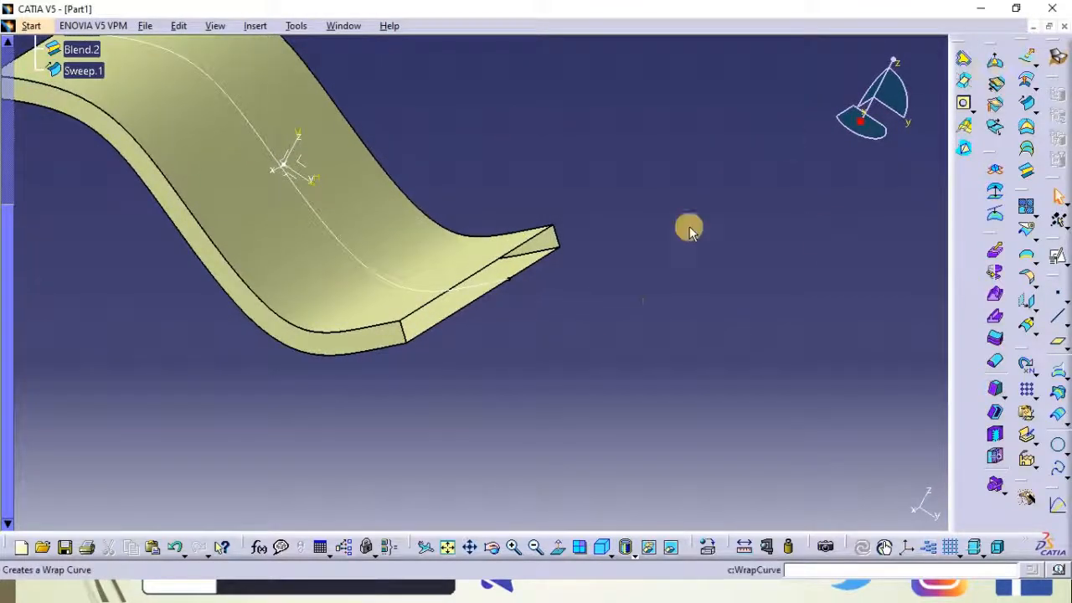
middle_click_drag(518, 327, 579, 378)
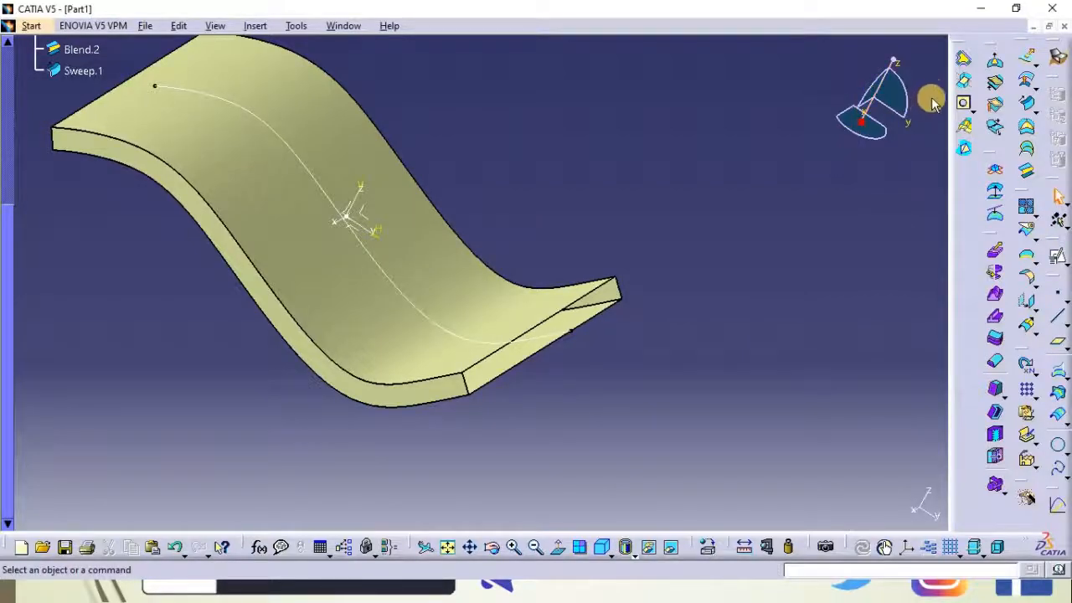
left_click(1028, 130)
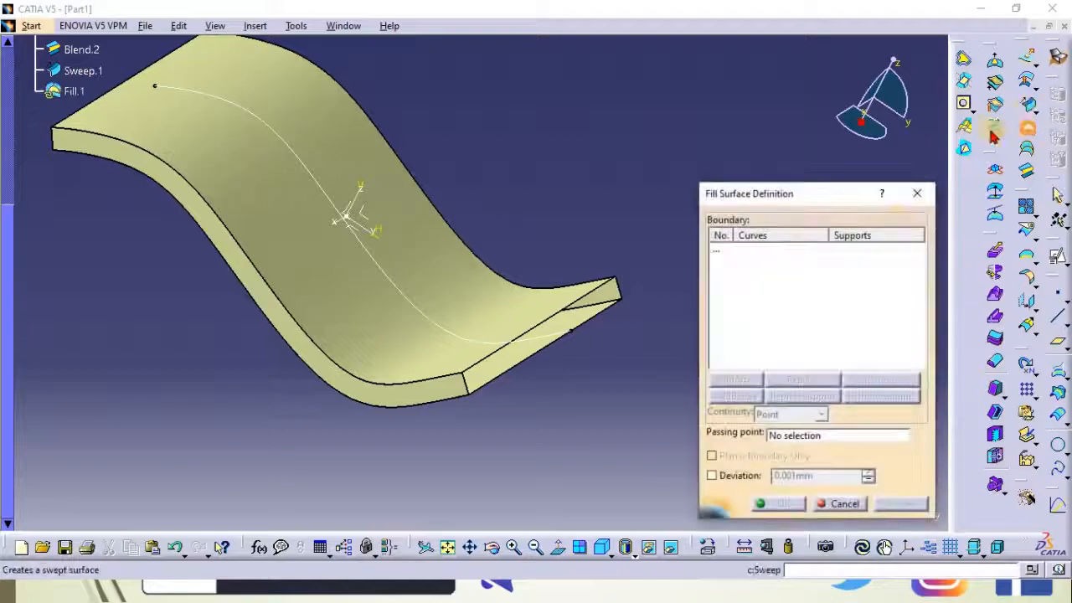
left_click(503, 382)
left_click(627, 300)
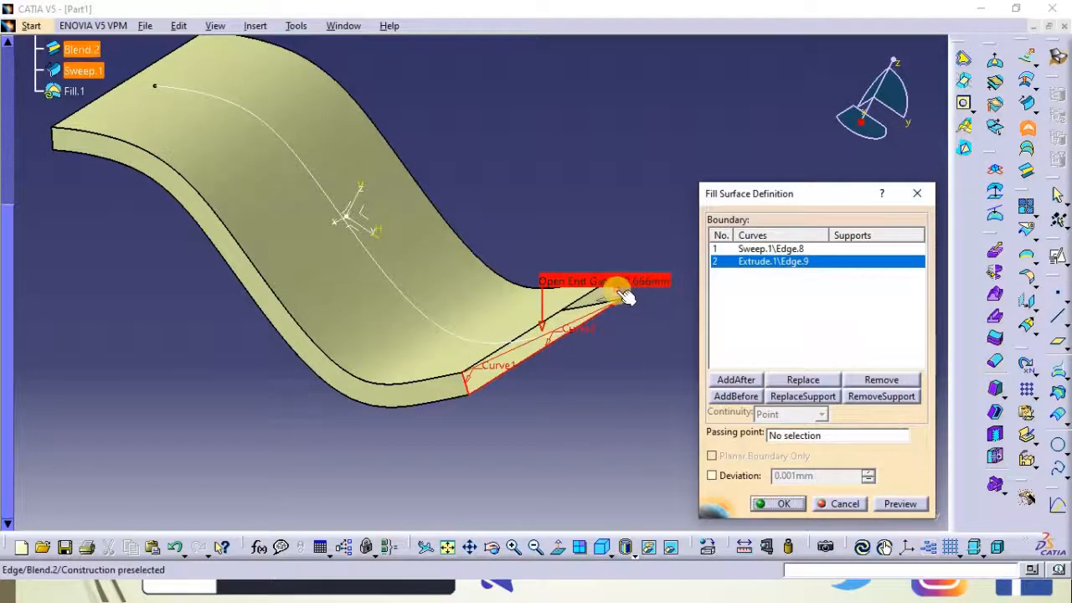
left_click(578, 303)
left_click(639, 278)
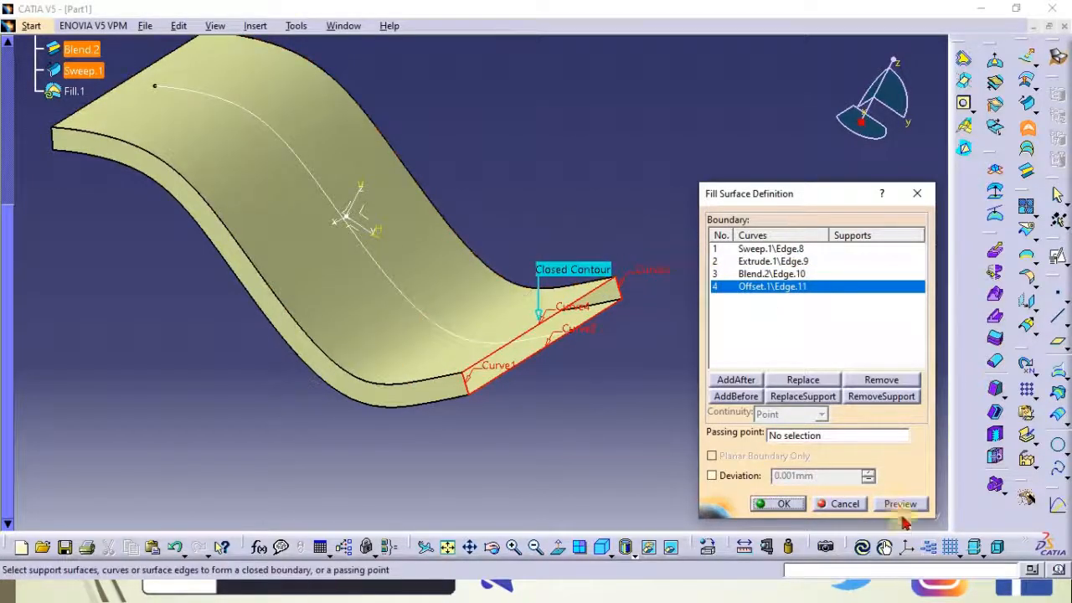
left_click(777, 503)
Delete the fill surface from the open end
middle_click_drag(515, 377, 661, 234)
left_click(661, 236)
middle_click_drag(673, 317, 677, 356)
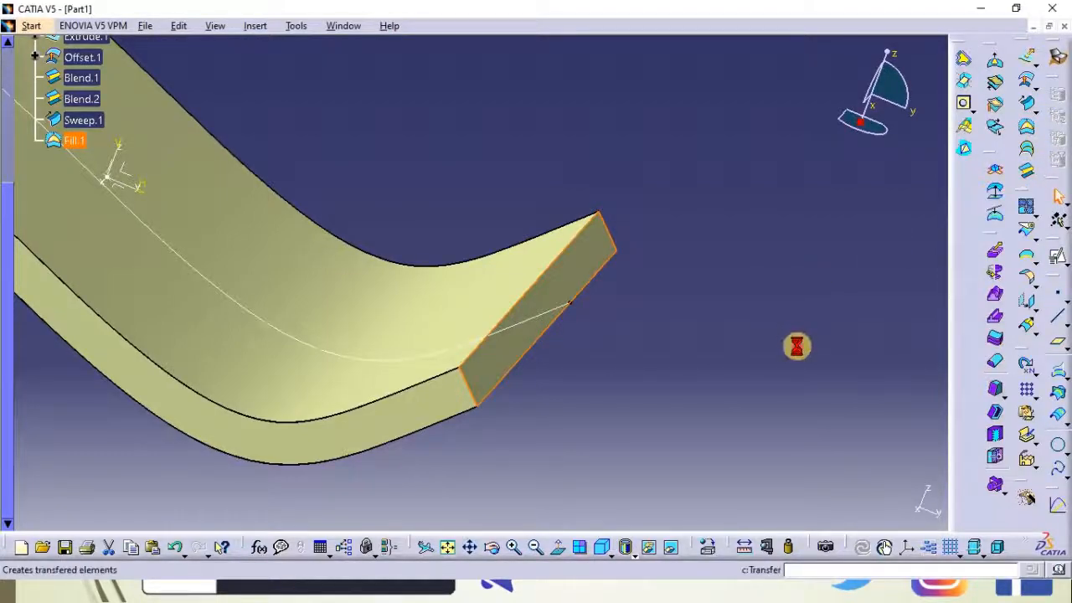
left_click(582, 263)
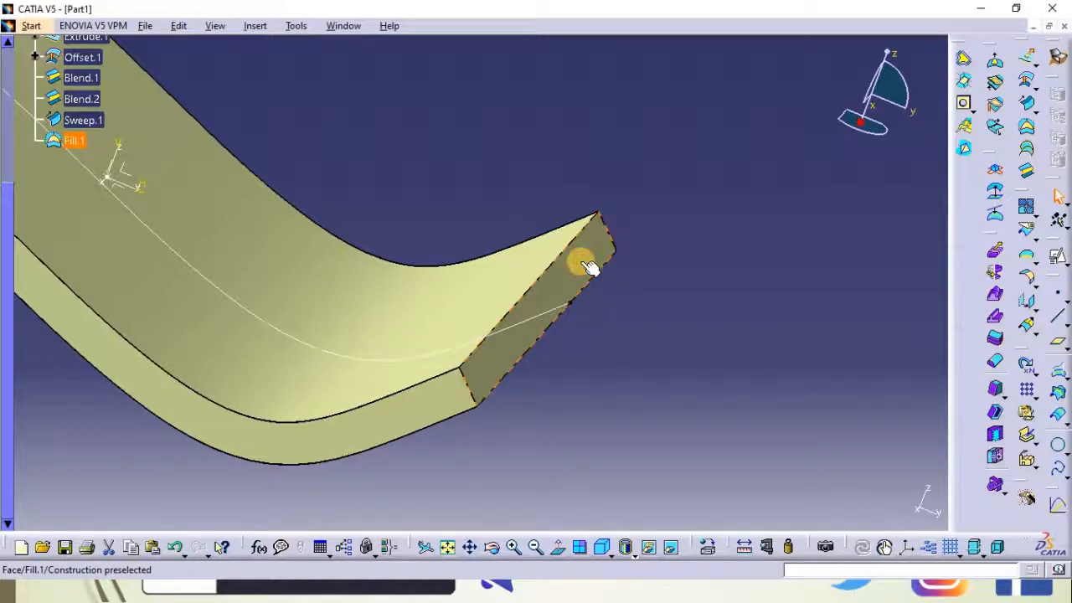
key("Delete")
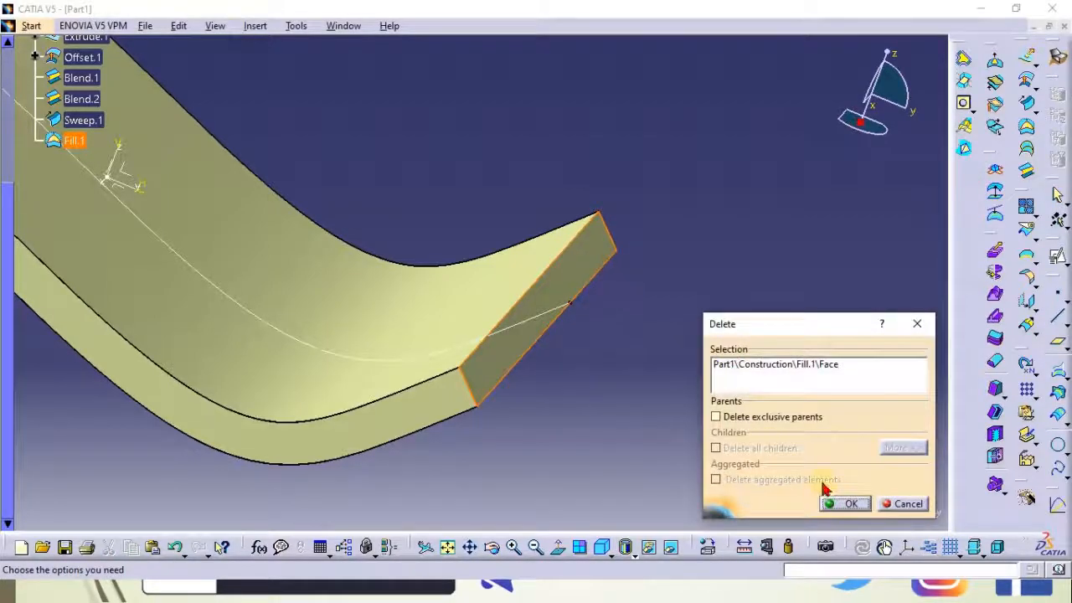
left_click(841, 503)
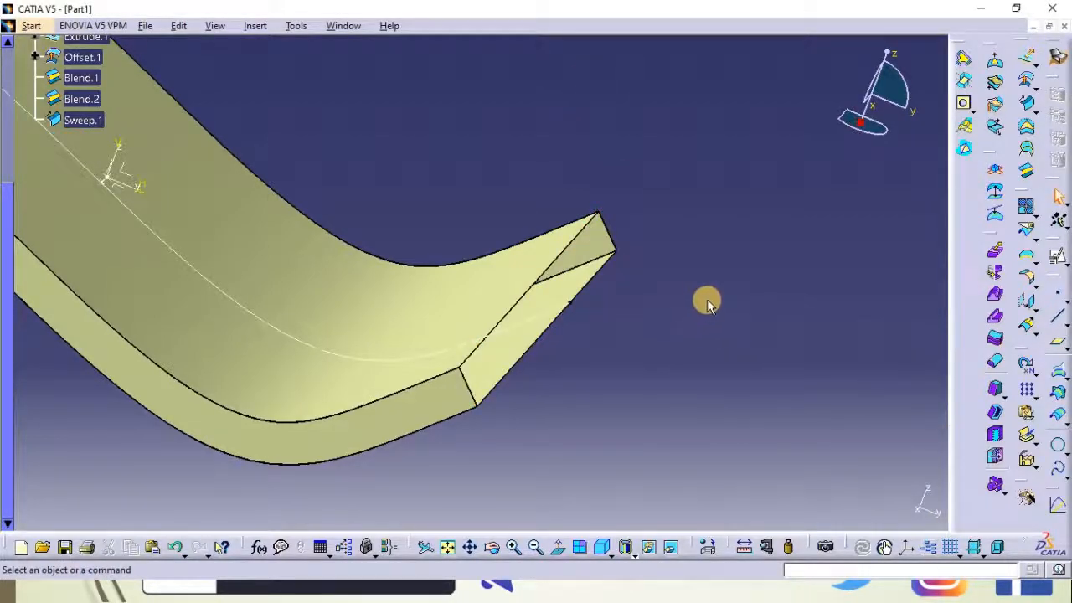
Close the open end with a multi-sections surface using the sweep and second blend edges as sections and the offset and extruded edges as guides
left_click(1029, 150)
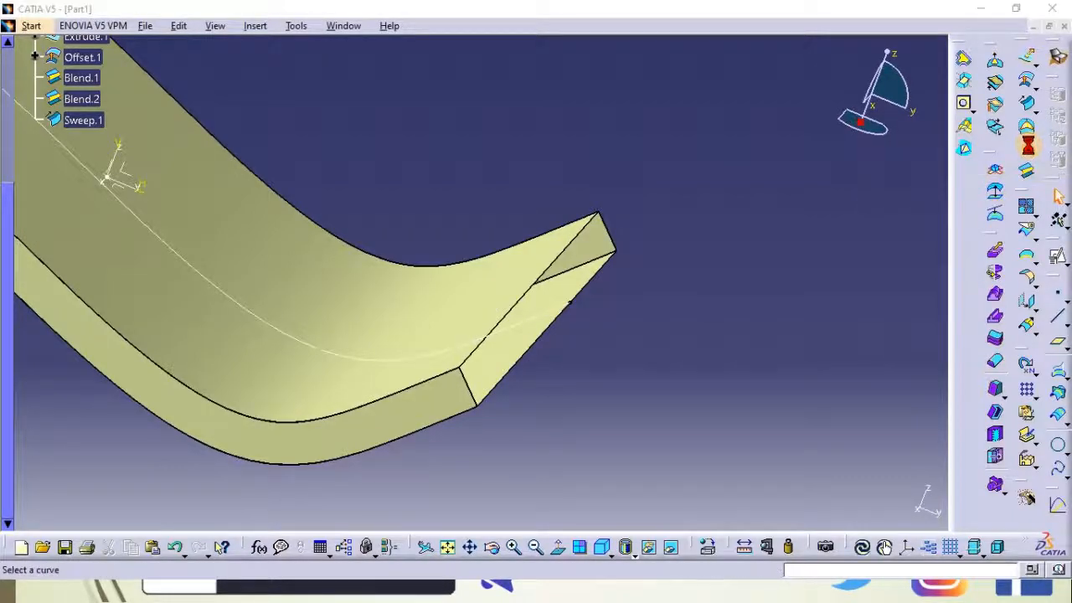
left_click(472, 384)
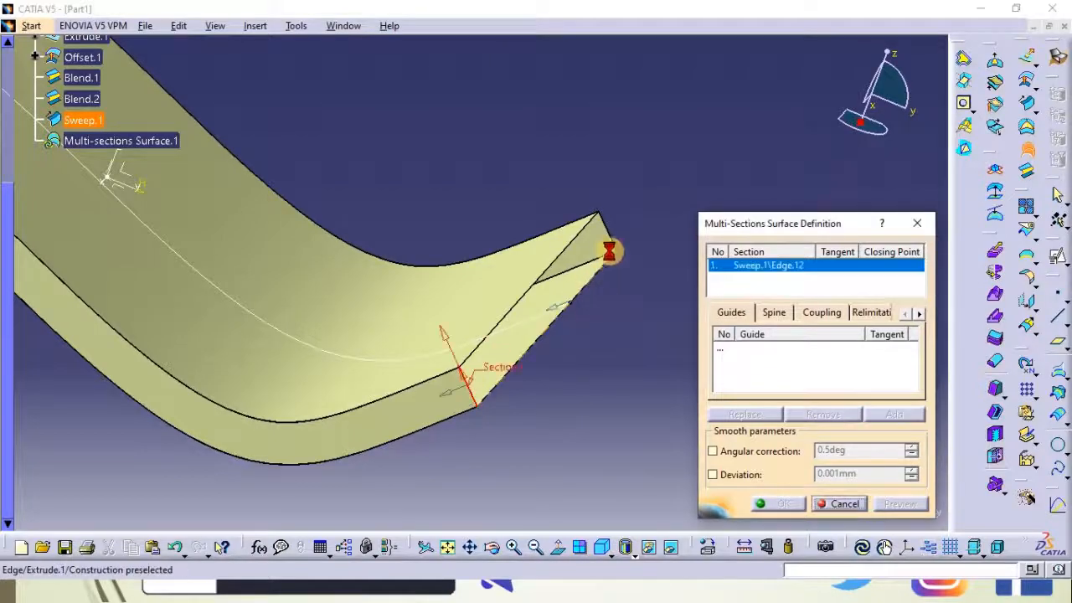
left_click(611, 245)
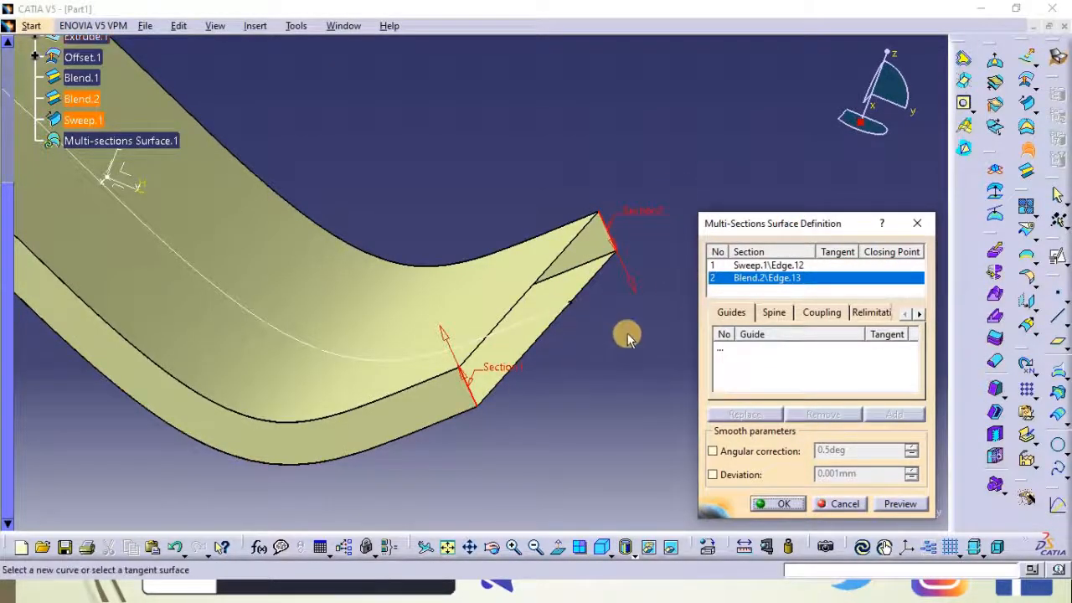
left_click(716, 352)
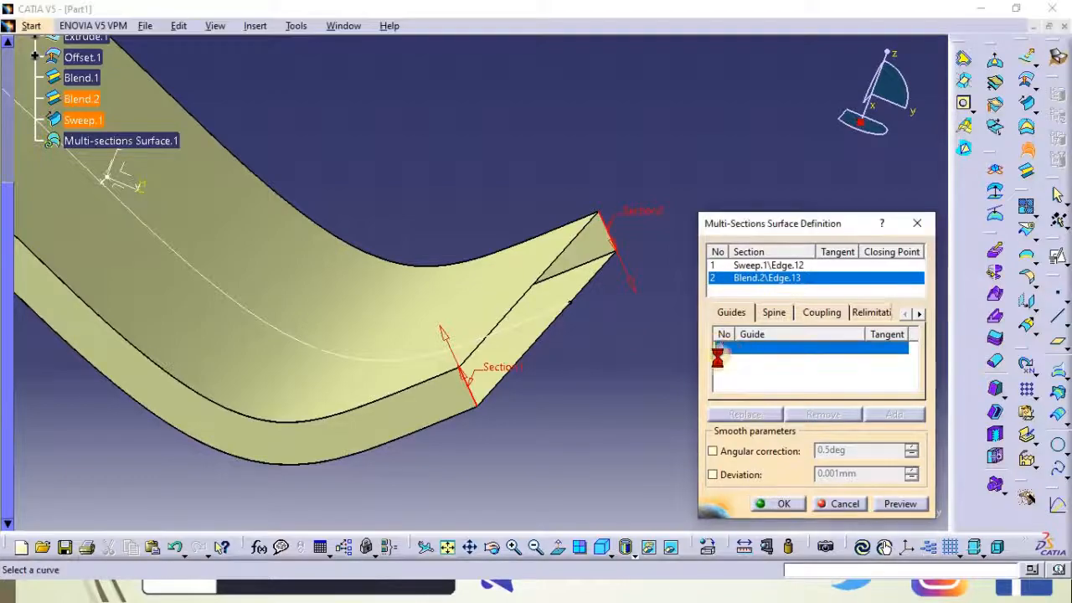
left_click(541, 288)
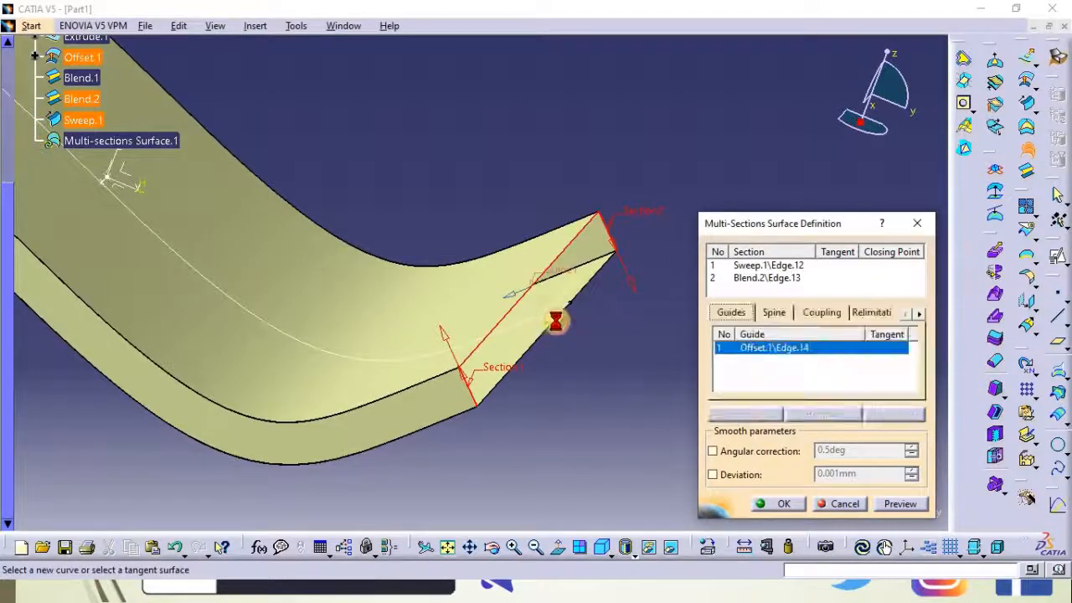
left_click(583, 283)
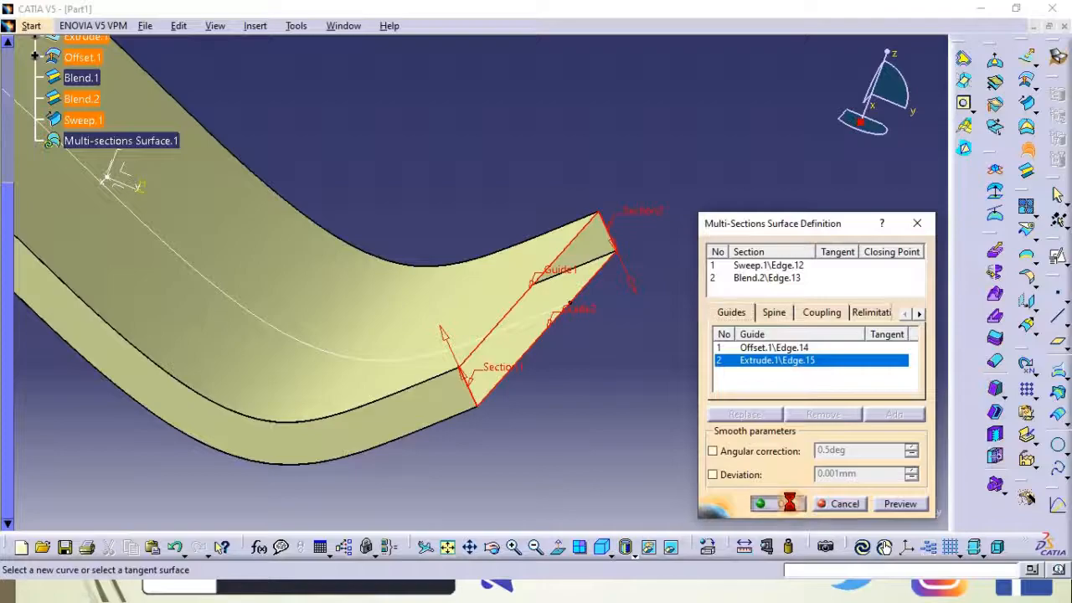
middle_click_drag(659, 416, 711, 380)
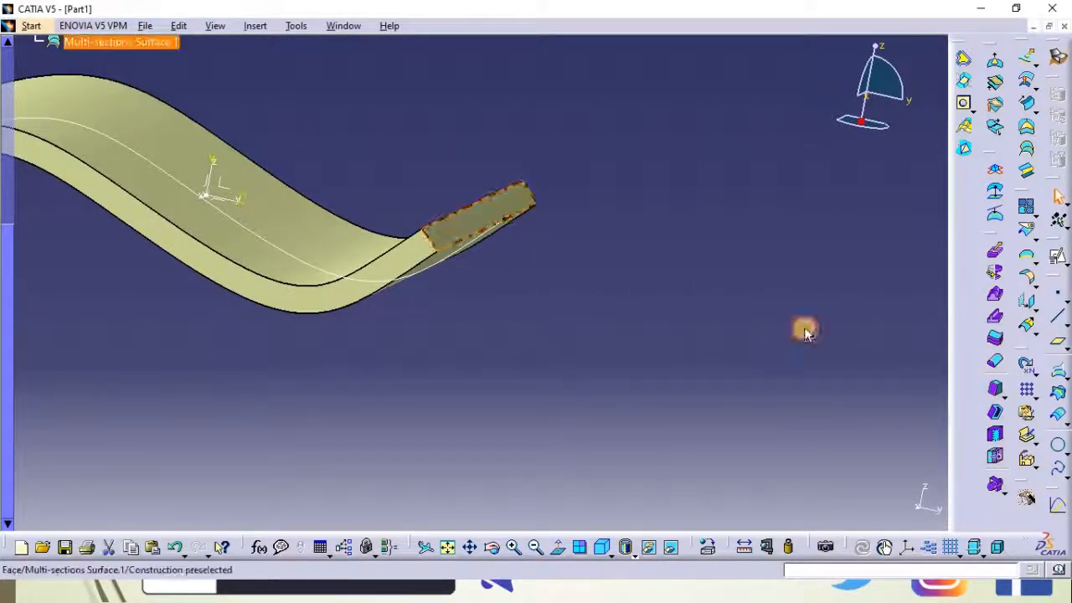
middle_click_drag(586, 160, 661, 322)
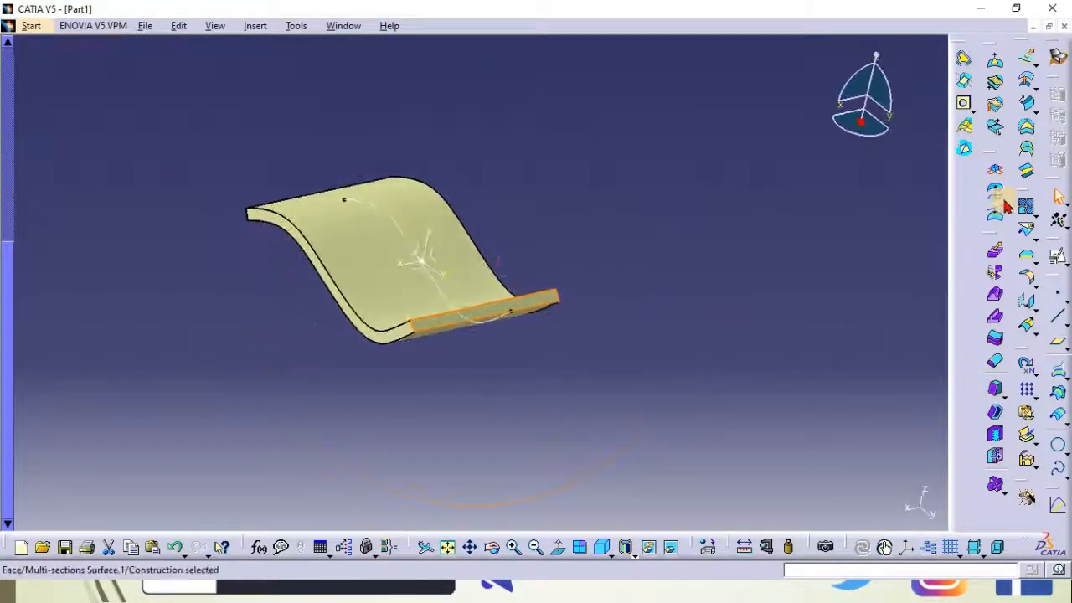